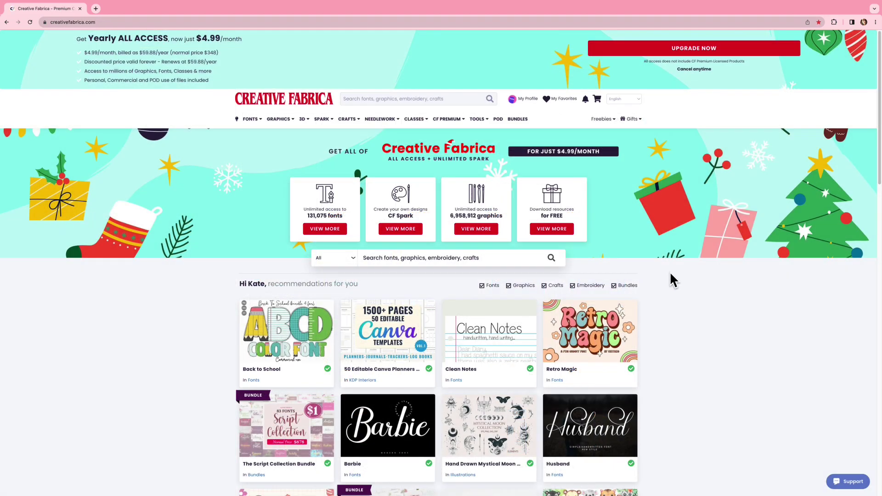
- Search Creative Fabrica for "super vibes" and open the Super Vibes font page by HansCo
{"action": "left_click", "coordinate": [448, 99]}
{"action": "type", "text": "super vi"}
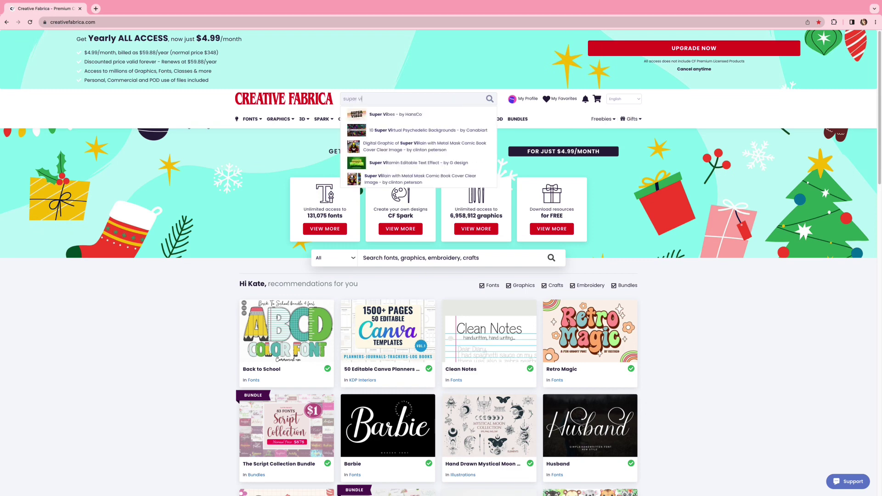
{"action": "type", "text": "bes"}
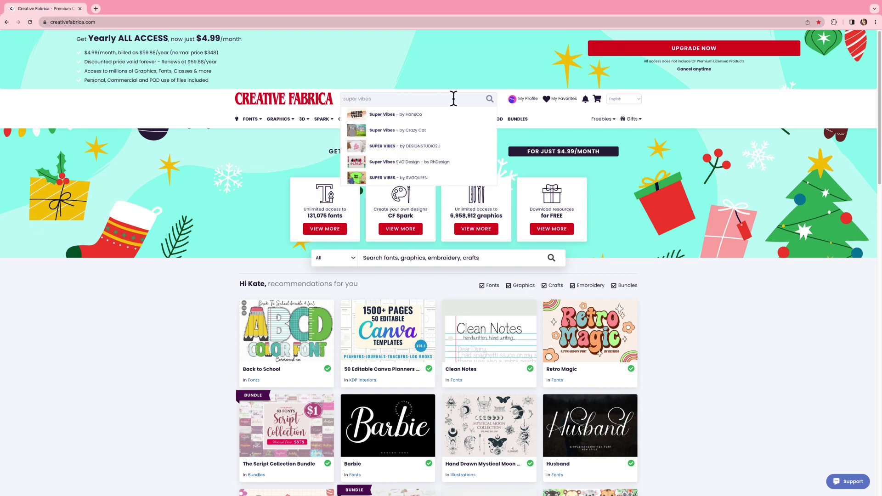
{"action": "left_click", "coordinate": [444, 115]}
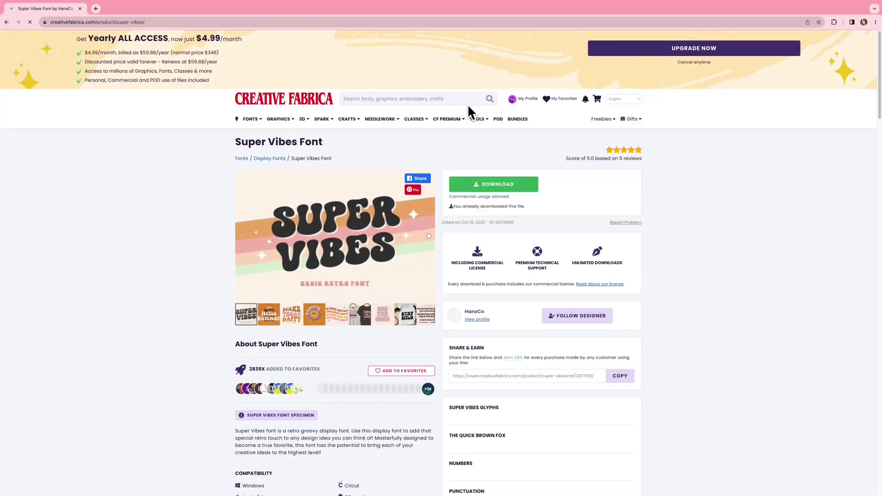
{"action": "mouse_move", "coordinate": [478, 121]}
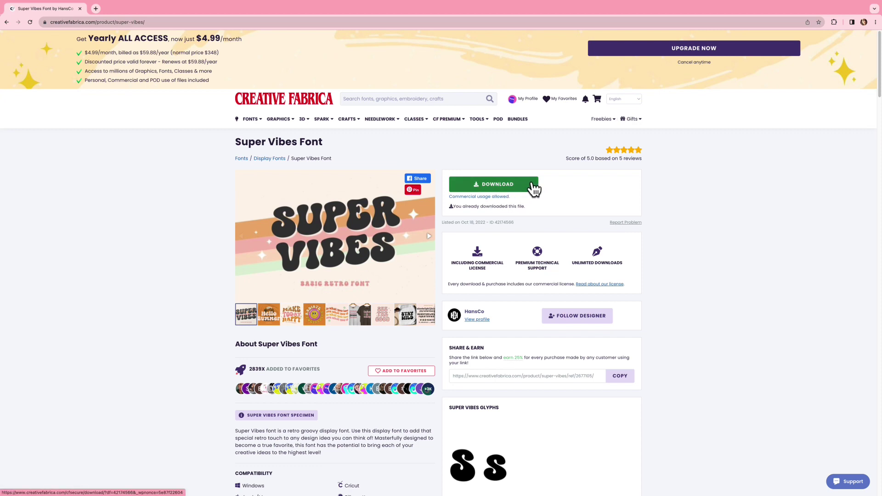
{"action": "mouse_move", "coordinate": [419, 125]}
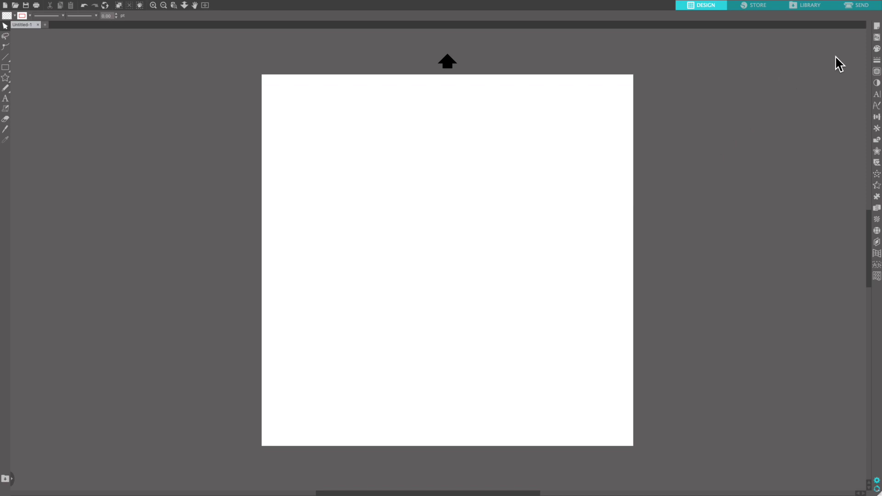
- Switch to Silhouette Studio and show a square page grid with 1.000 in spacing and 3 divisions
{"action": "left_click", "coordinate": [877, 26]}
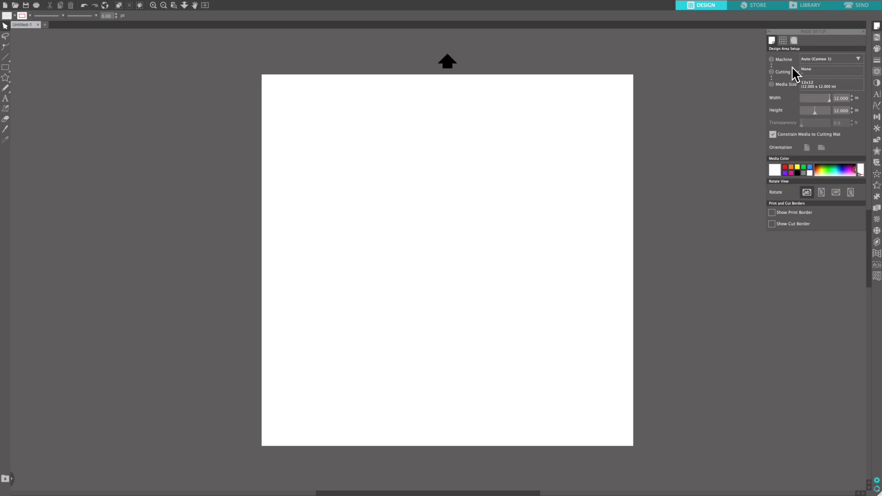
{"action": "left_click", "coordinate": [782, 41]}
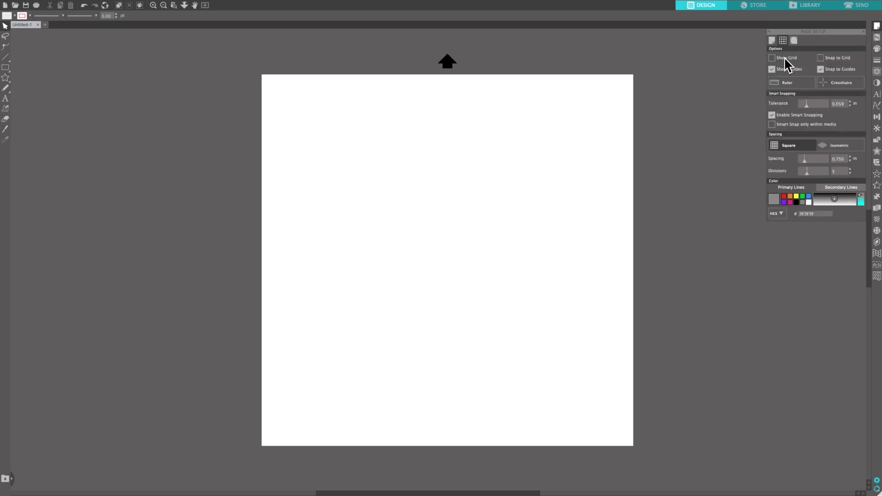
{"action": "left_click", "coordinate": [784, 57]}
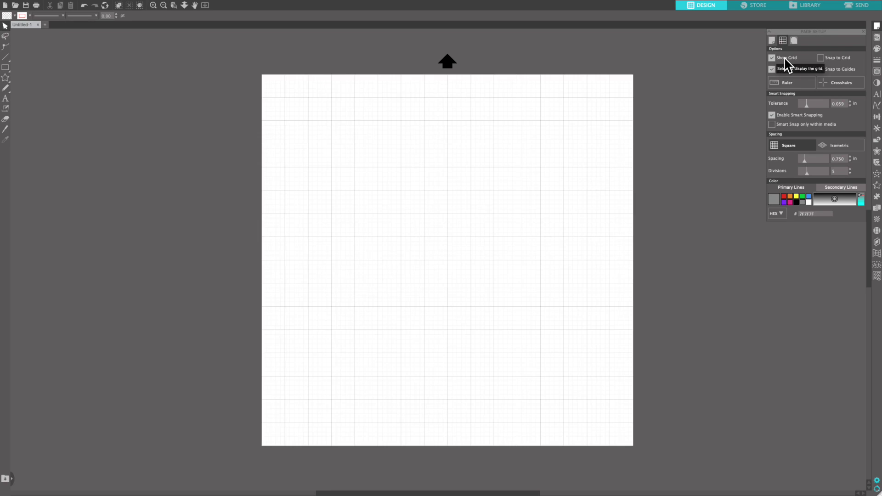
{"action": "left_click", "coordinate": [849, 156]}
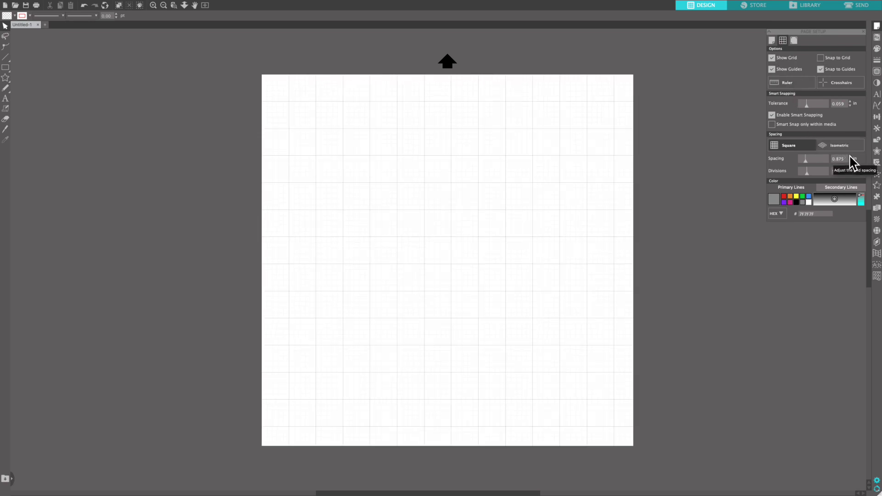
{"action": "left_click", "coordinate": [850, 157]}
{"action": "left_click", "coordinate": [850, 173]}
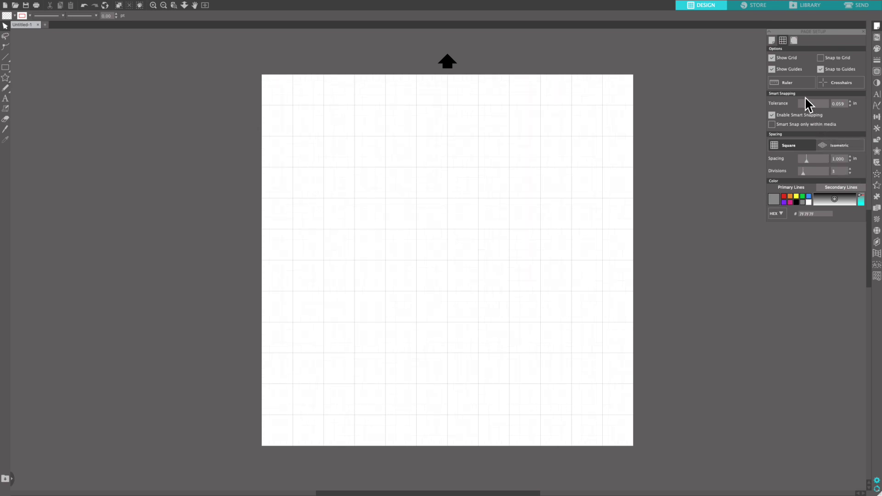
{"action": "left_click", "coordinate": [863, 31]}
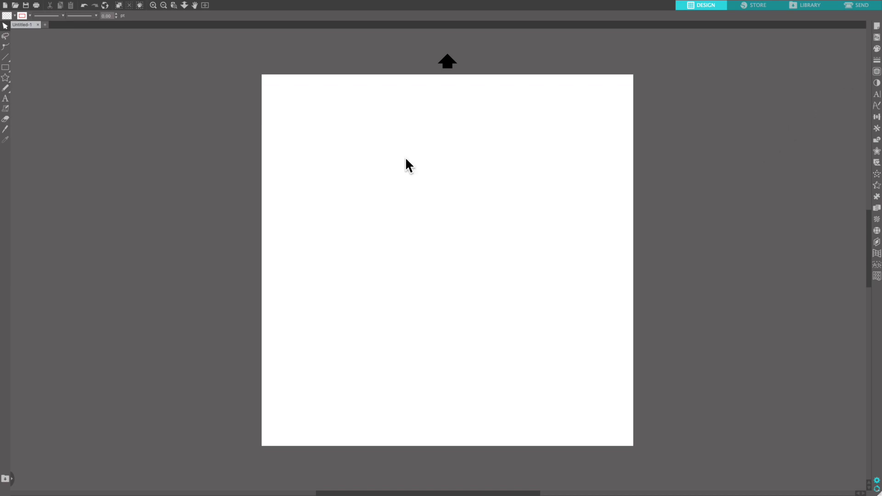
- Add a text object in the upper part of the page reading "hello there" with "beautiful" on a second line
{"action": "left_click", "coordinate": [6, 99]}
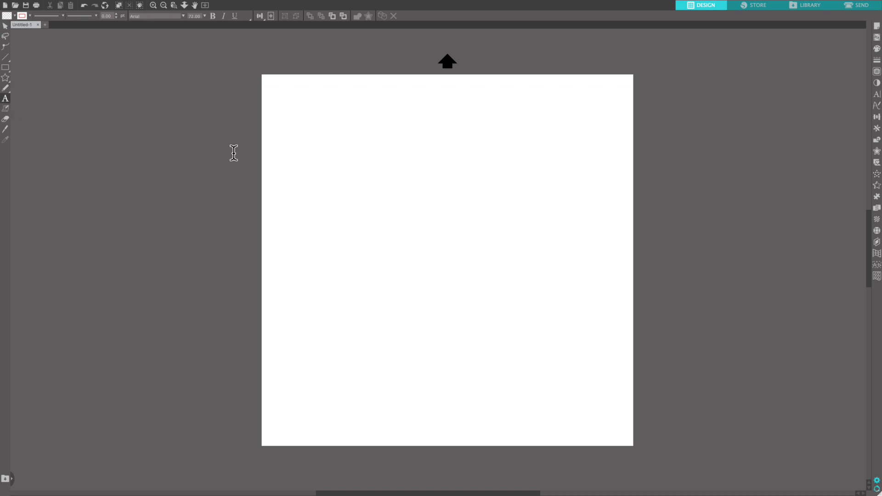
{"action": "left_click", "coordinate": [379, 169]}
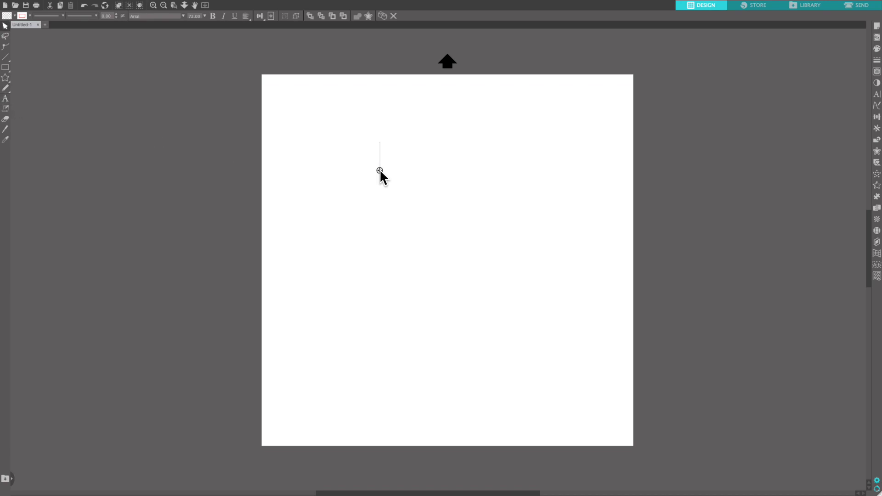
{"action": "type", "text": "hello there"}
{"action": "key", "text": "Return"}
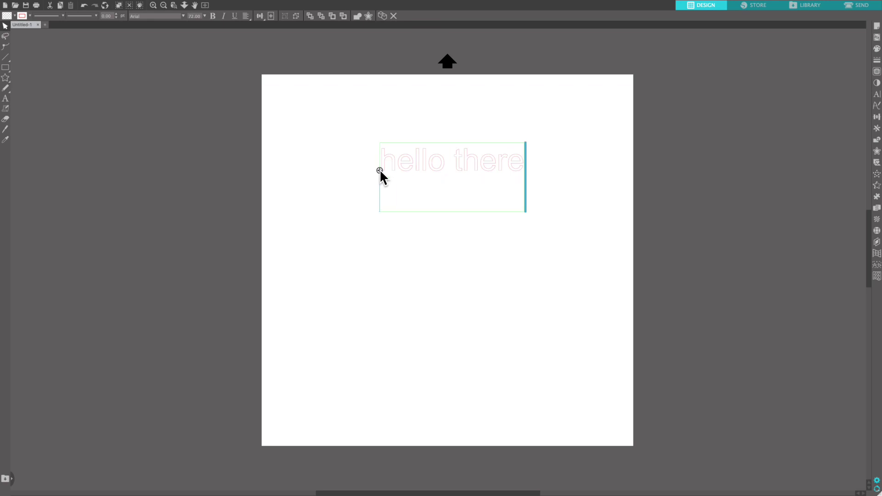
{"action": "type", "text": "beautiful"}
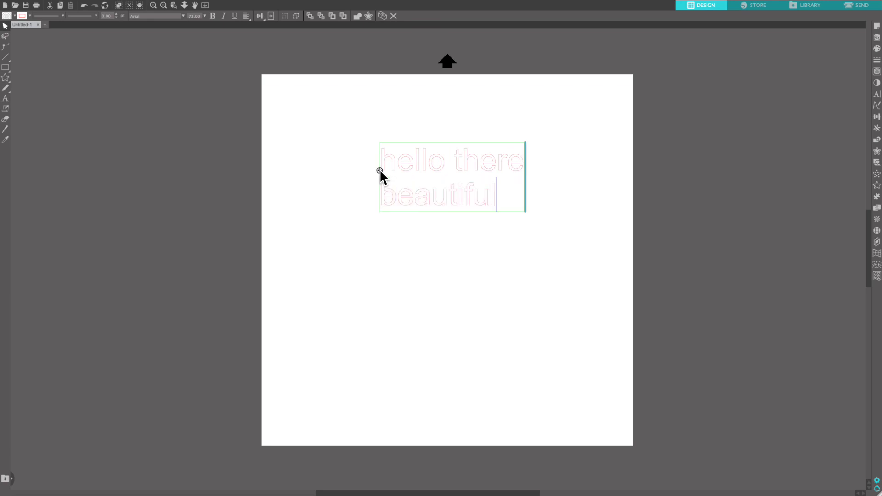
{"action": "left_click", "coordinate": [357, 151]}
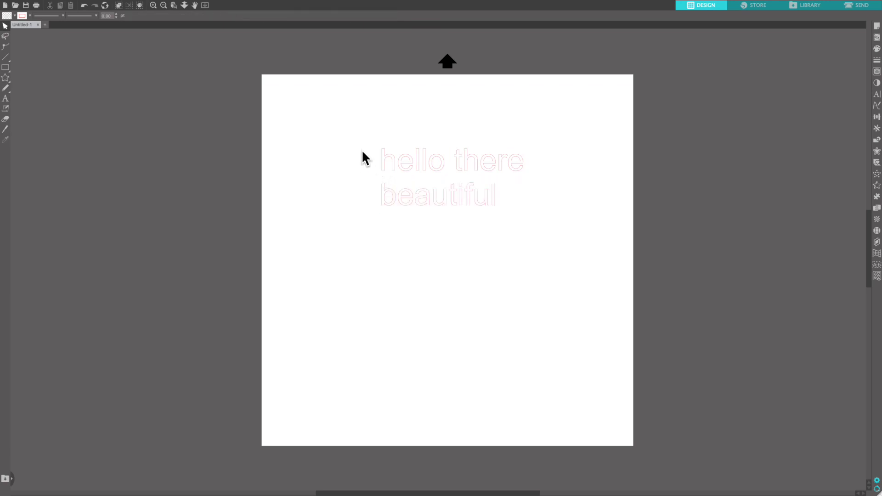
- Fill the "hello there beautiful" text with black and recolor its outline
{"action": "left_click", "coordinate": [385, 159]}
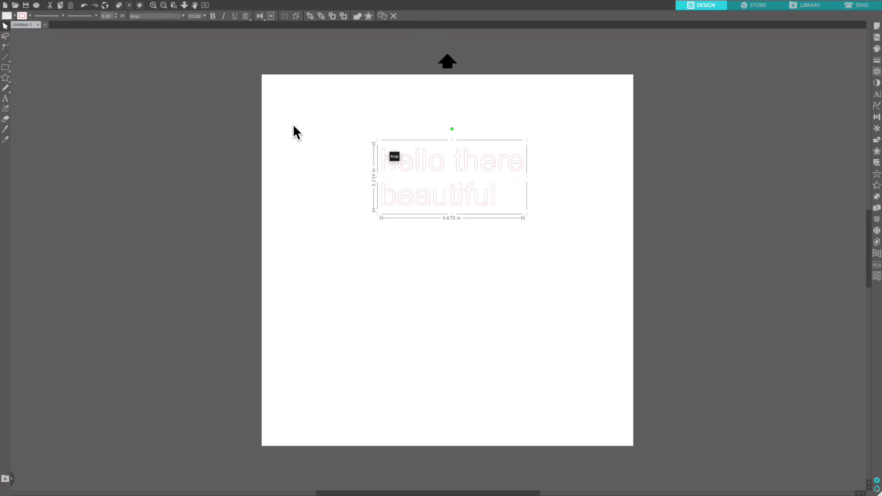
{"action": "left_click", "coordinate": [5, 16]}
{"action": "left_click", "coordinate": [11, 25]}
{"action": "left_click", "coordinate": [22, 16]}
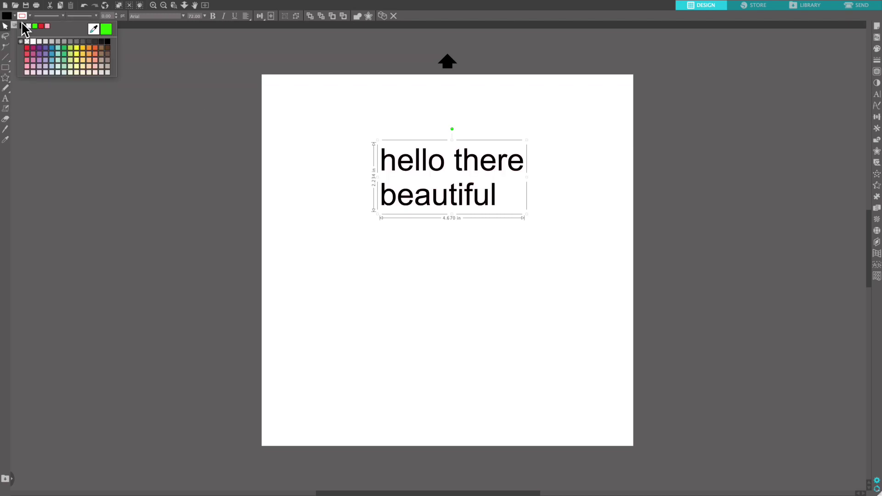
{"action": "left_click", "coordinate": [22, 25]}
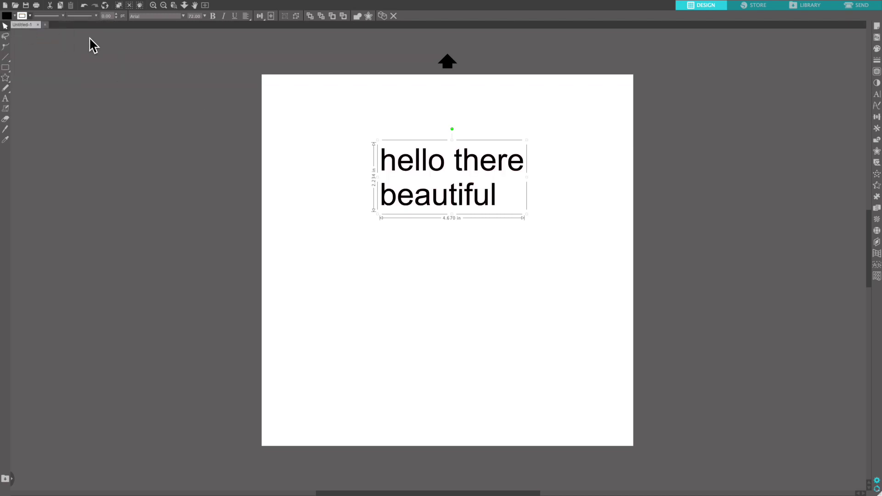
- Center-align the two text lines and set their font to Super Vibes
{"action": "left_click", "coordinate": [252, 18]}
{"action": "left_click", "coordinate": [255, 30]}
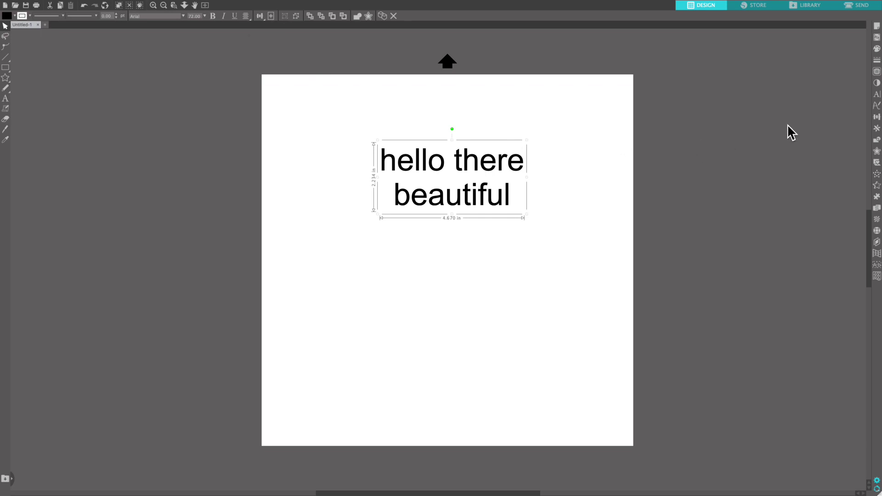
{"action": "left_click", "coordinate": [876, 94]}
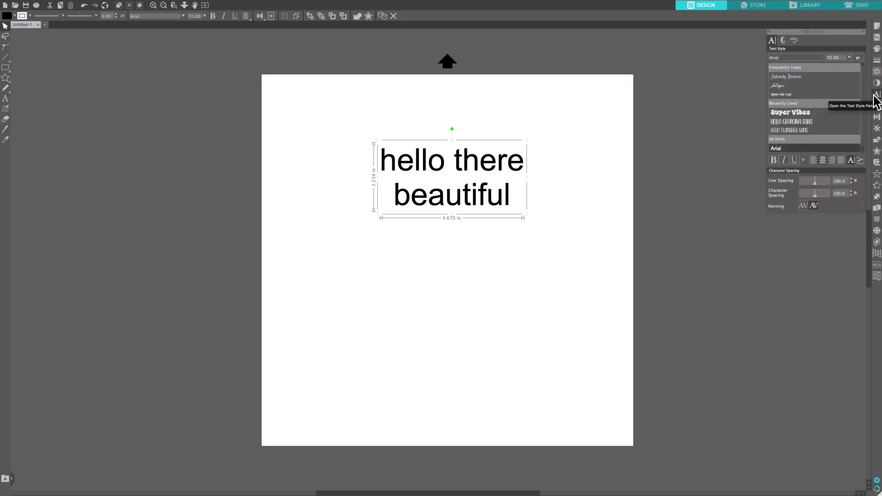
{"action": "left_click", "coordinate": [849, 114]}
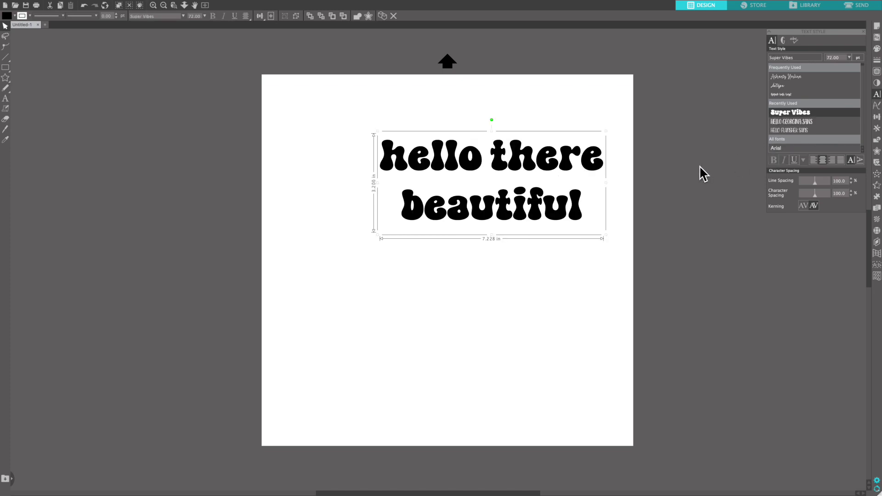
- Move the text to the horizontal center of the page and reduce its line spacing to 75%
{"action": "left_click_drag", "start_coordinate": [521, 173], "coordinate": [477, 178]}
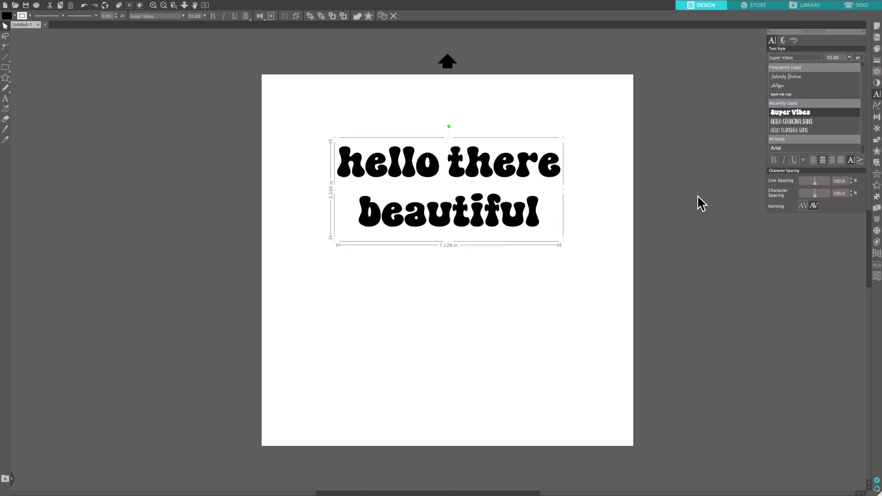
{"action": "left_click", "coordinate": [851, 183]}
{"action": "left_click", "coordinate": [851, 183]}
{"action": "left_click", "coordinate": [851, 183]}
{"action": "left_click", "coordinate": [851, 183]}
{"action": "left_click", "coordinate": [851, 184]}
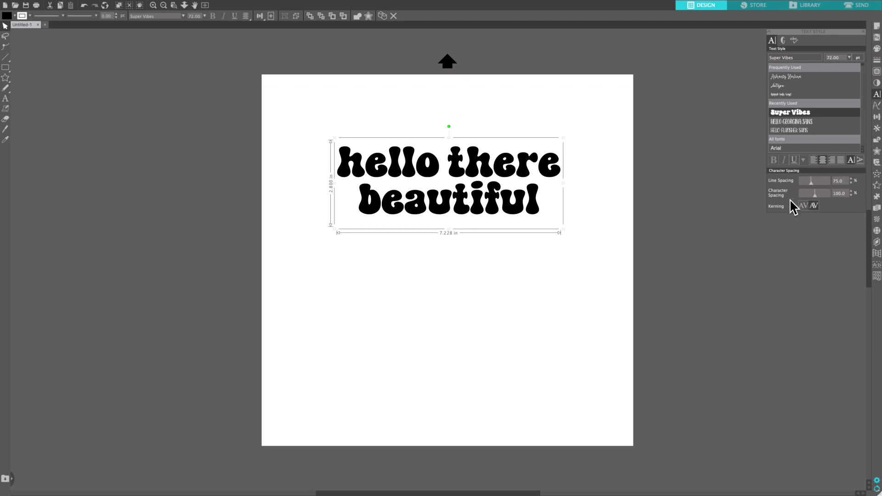
- Weld the "hello there beautiful" text and deselect it
{"action": "right_click", "coordinate": [534, 214]}
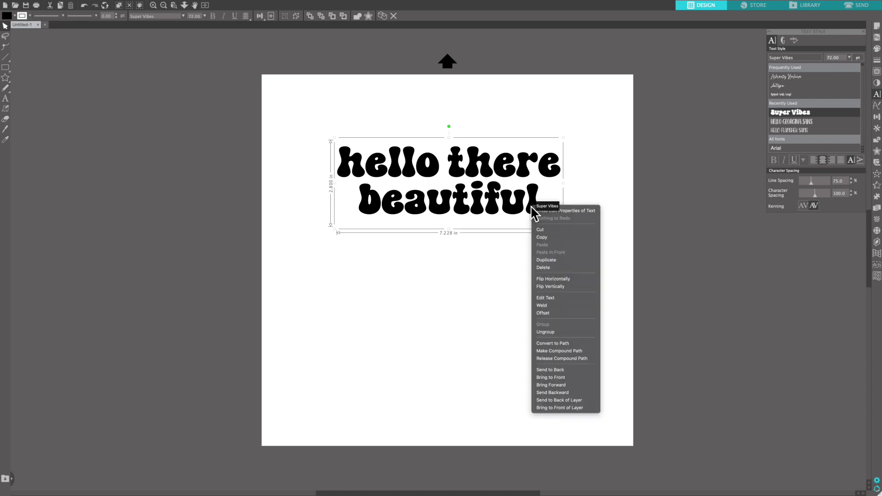
{"action": "left_click", "coordinate": [542, 304]}
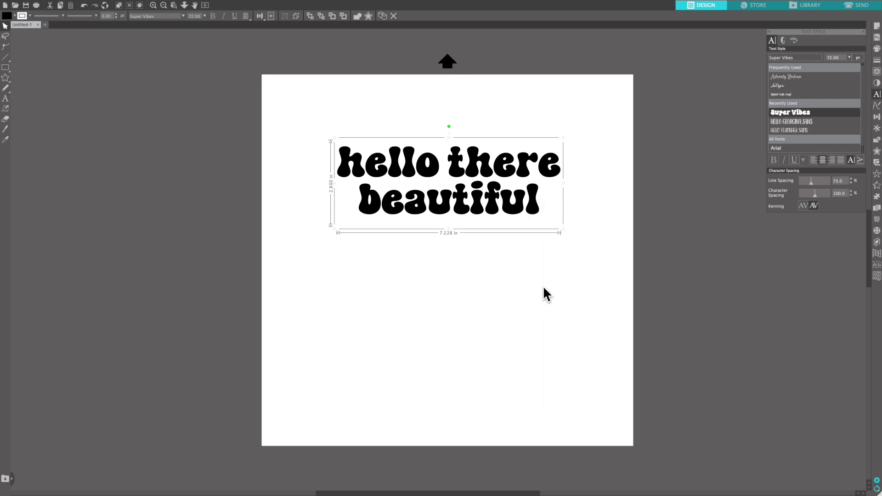
{"action": "left_click", "coordinate": [544, 263]}
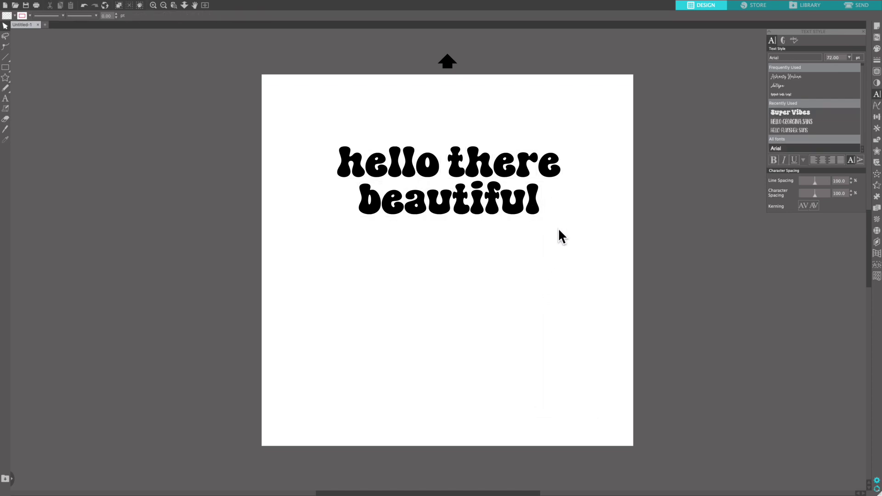
- Group the letters of "beautiful" together, and group the letters of "hello there" as a separate object
{"action": "left_click_drag", "start_coordinate": [558, 228], "coordinate": [360, 184]}
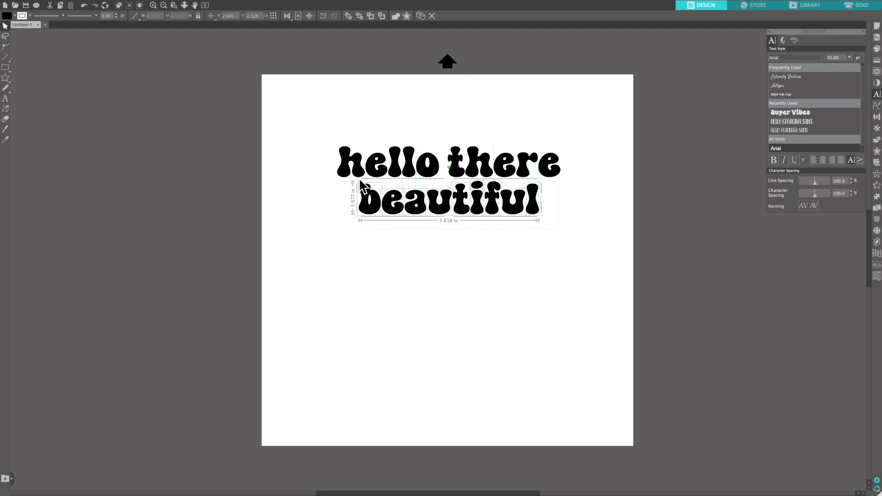
{"action": "right_click", "coordinate": [366, 200]}
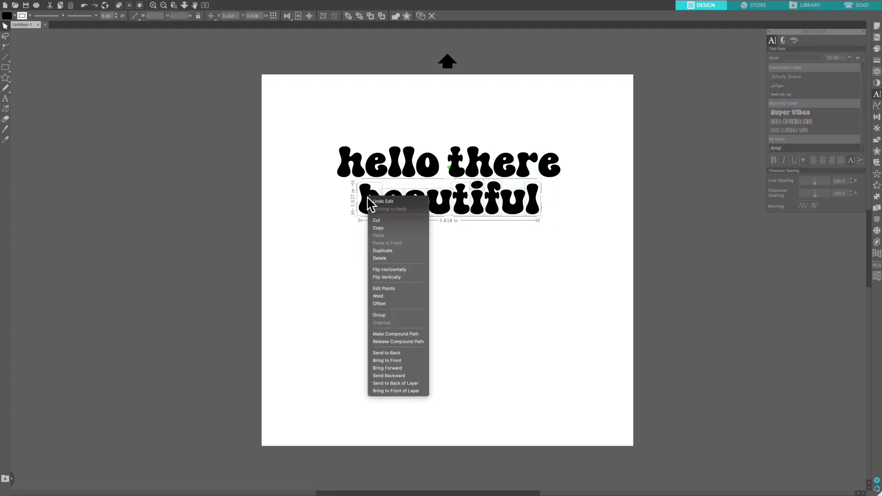
{"action": "left_click", "coordinate": [386, 315]}
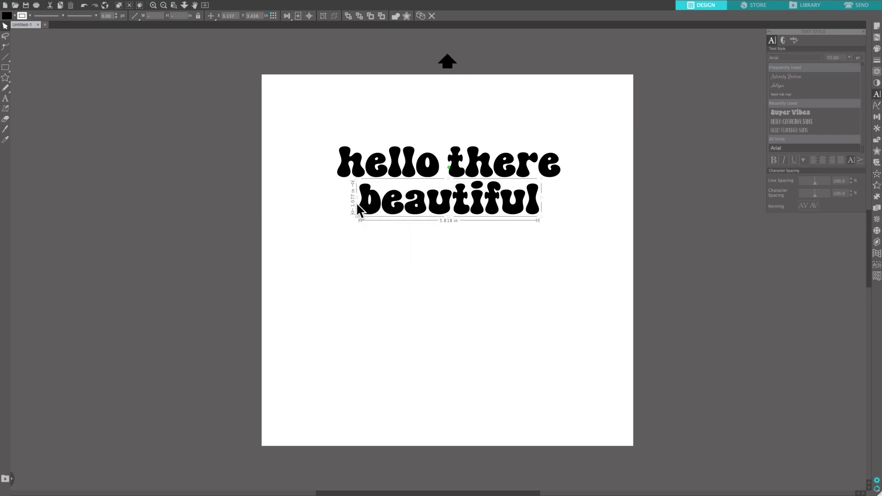
{"action": "left_click", "coordinate": [327, 115]}
{"action": "left_click_drag", "start_coordinate": [362, 133], "coordinate": [557, 170]}
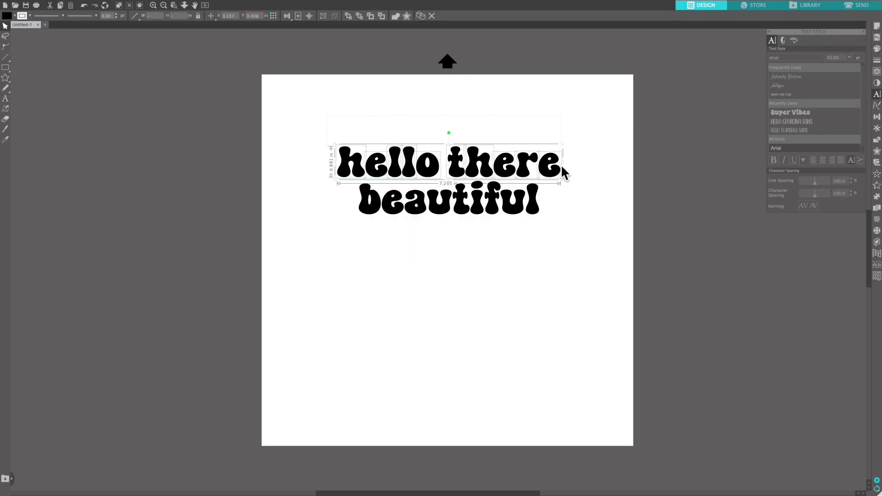
{"action": "right_click", "coordinate": [548, 164]}
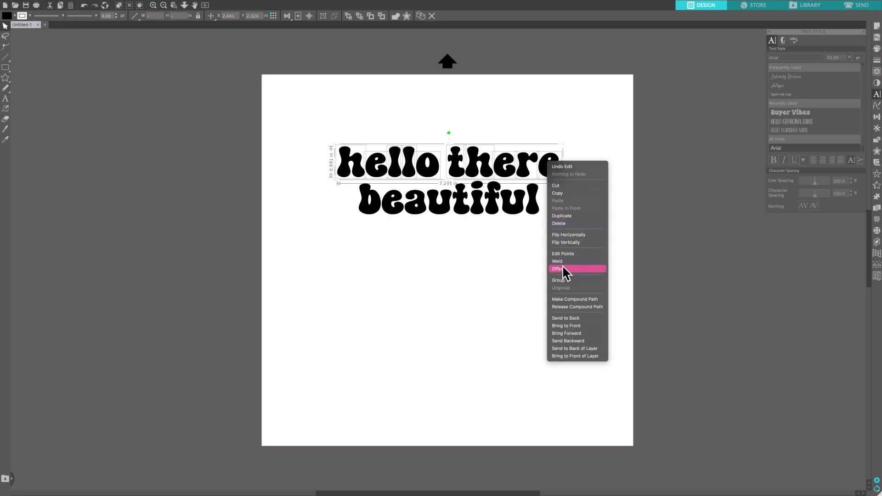
{"action": "left_click", "coordinate": [569, 280]}
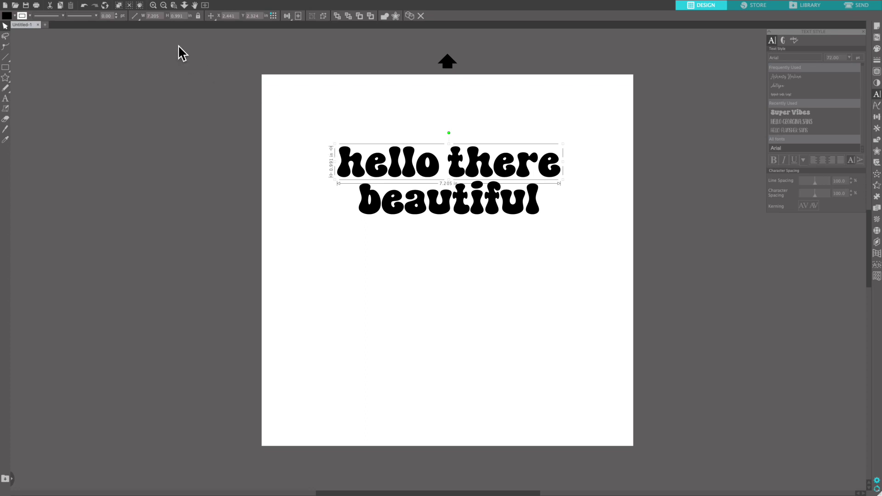
- Set the width of the "hello there" group to 7 inches, keeping its proportions locked
{"action": "left_click", "coordinate": [149, 16]}
{"action": "type", "text": "7"}
{"action": "key", "text": "Return"}
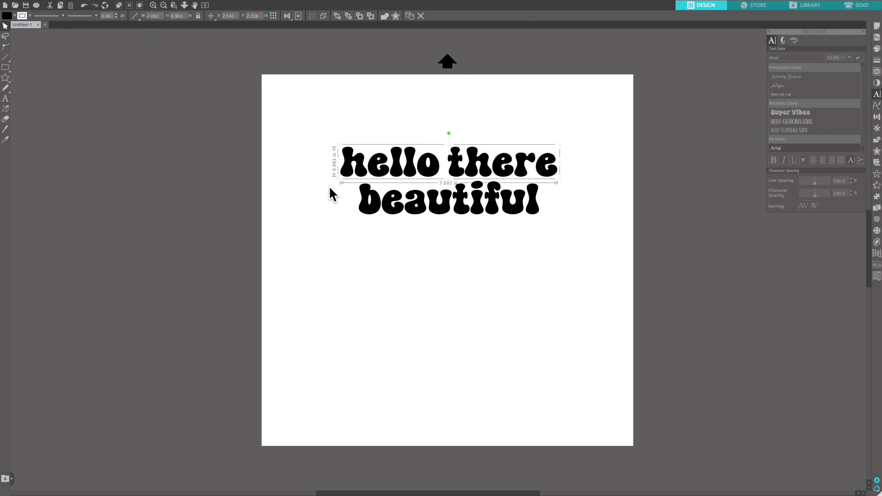
- Set the width of the "beautiful" group to 7 inches, keeping its proportions locked
{"action": "left_click", "coordinate": [366, 200]}
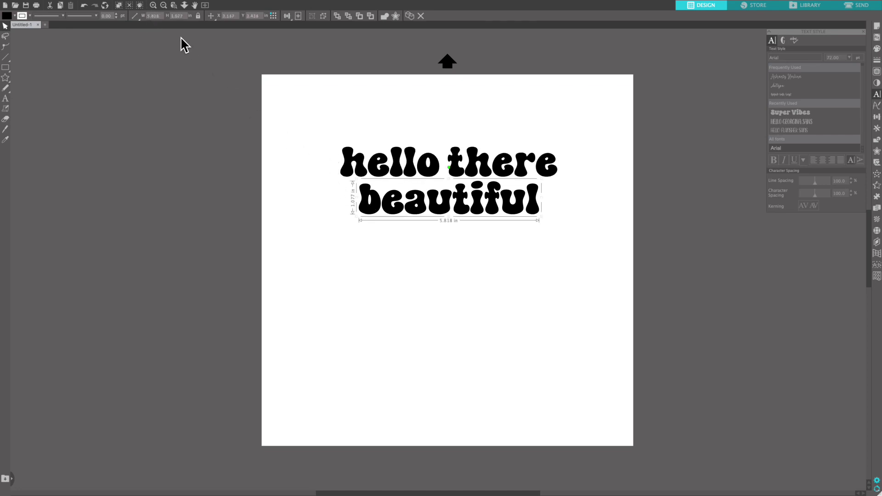
{"action": "left_click", "coordinate": [152, 16]}
{"action": "type", "text": "7"}
{"action": "key", "text": "Return"}
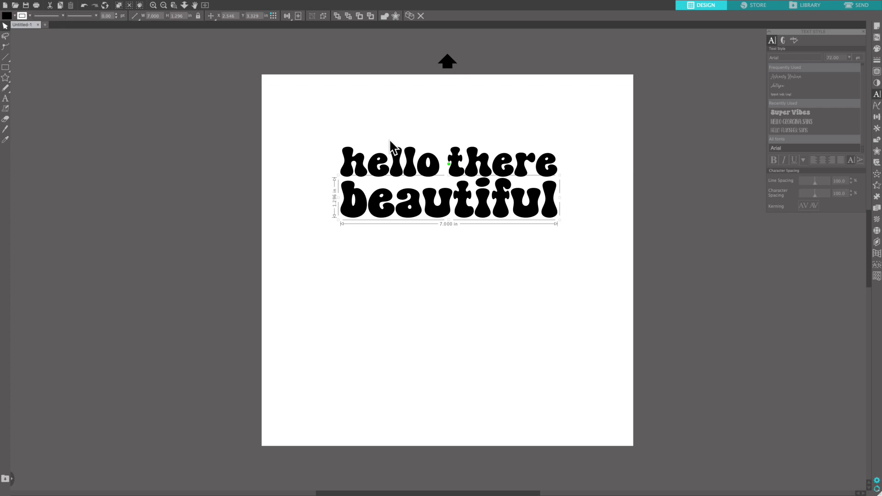
- Select both the "hello there" and "beautiful" lines and group them into one object
{"action": "left_click_drag", "start_coordinate": [346, 128], "coordinate": [451, 217]}
{"action": "right_click", "coordinate": [451, 198]}
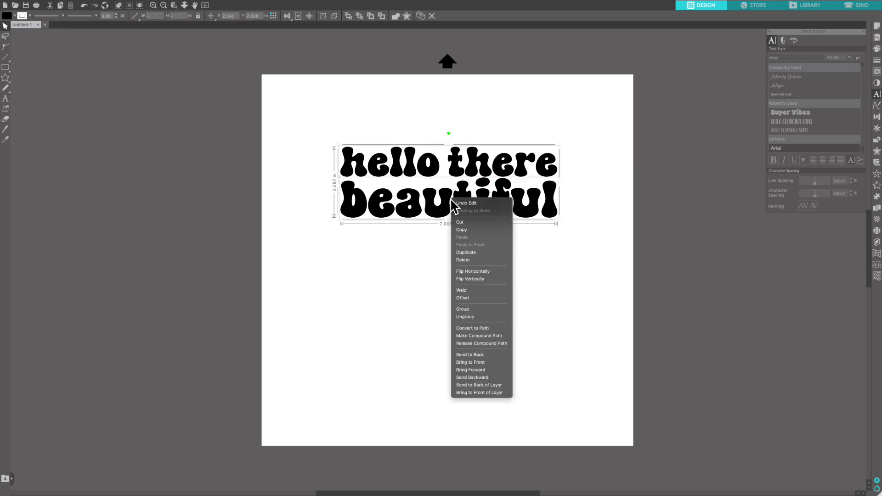
{"action": "left_click", "coordinate": [485, 307]}
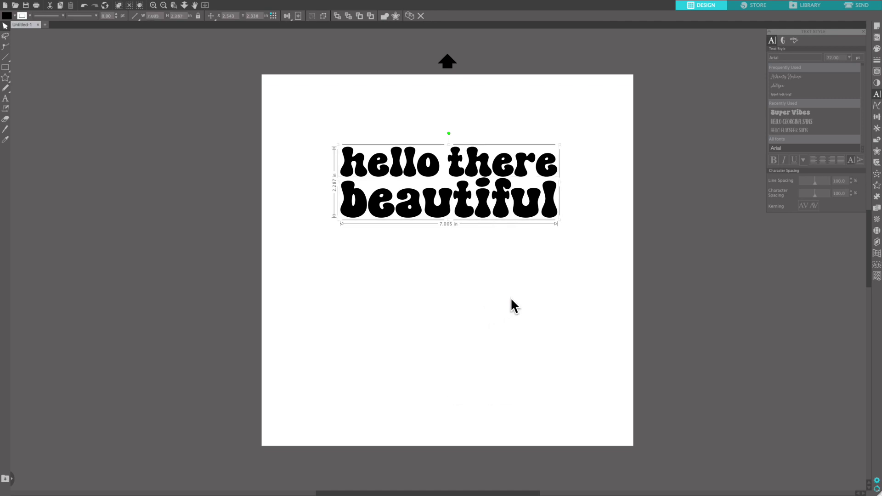
- Try a wavy warp template on the grouped text and restore the original shapes
{"action": "left_click", "coordinate": [877, 254]}
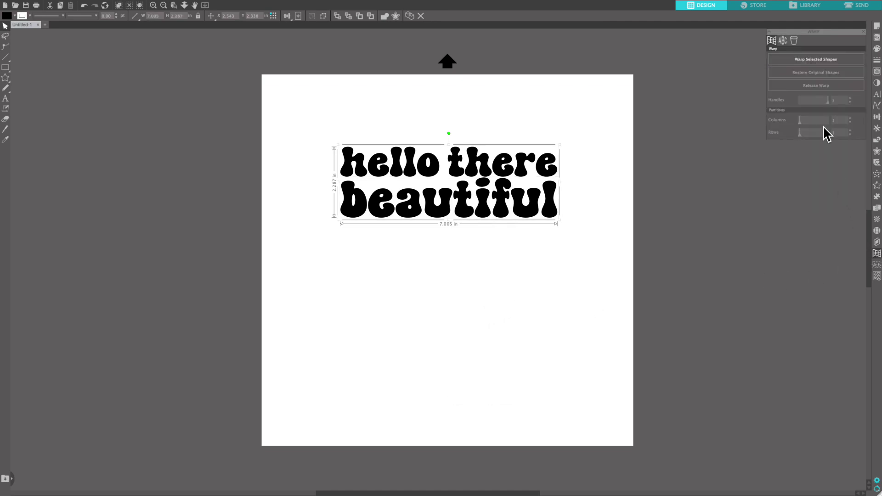
{"action": "left_click", "coordinate": [784, 42]}
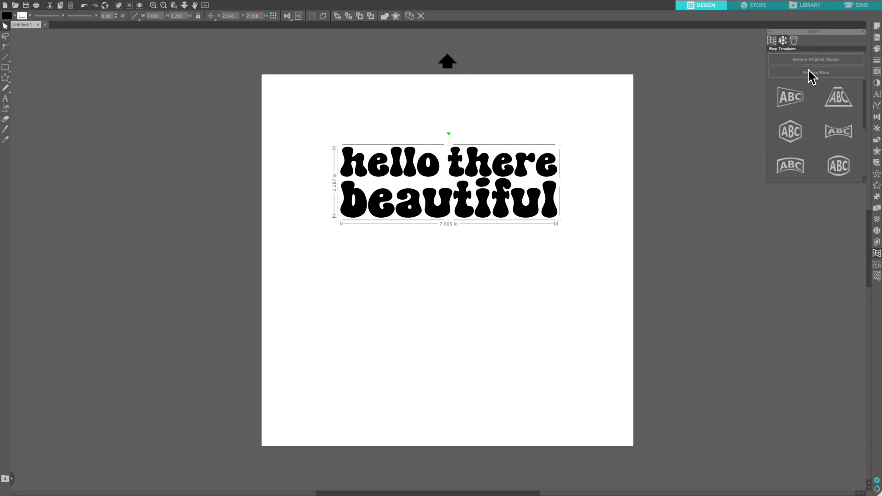
{"action": "scroll", "coordinate": [822, 114], "scroll_direction": "down", "scroll_amount": 1}
{"action": "scroll", "coordinate": [823, 114], "scroll_direction": "down", "scroll_amount": 1}
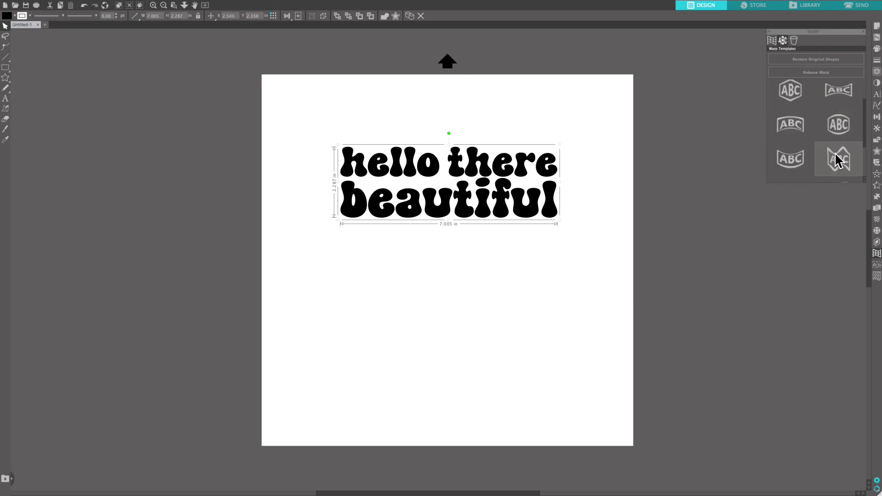
{"action": "left_click", "coordinate": [843, 156]}
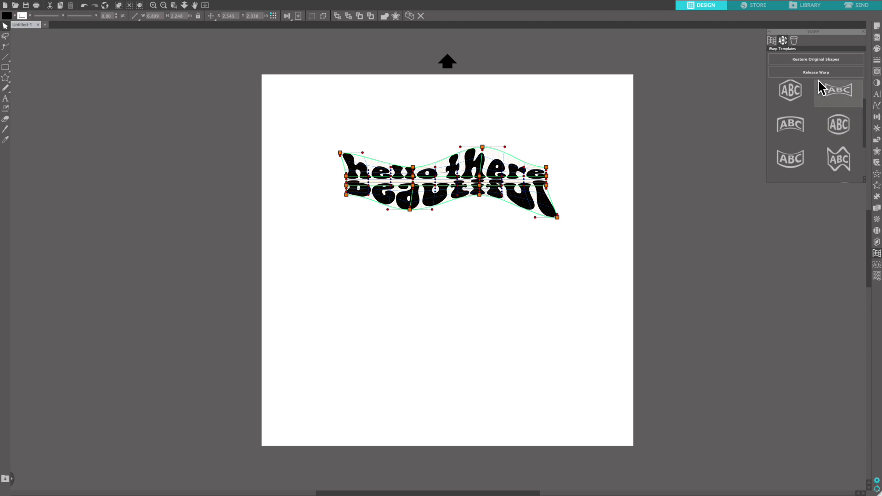
{"action": "left_click", "coordinate": [816, 65]}
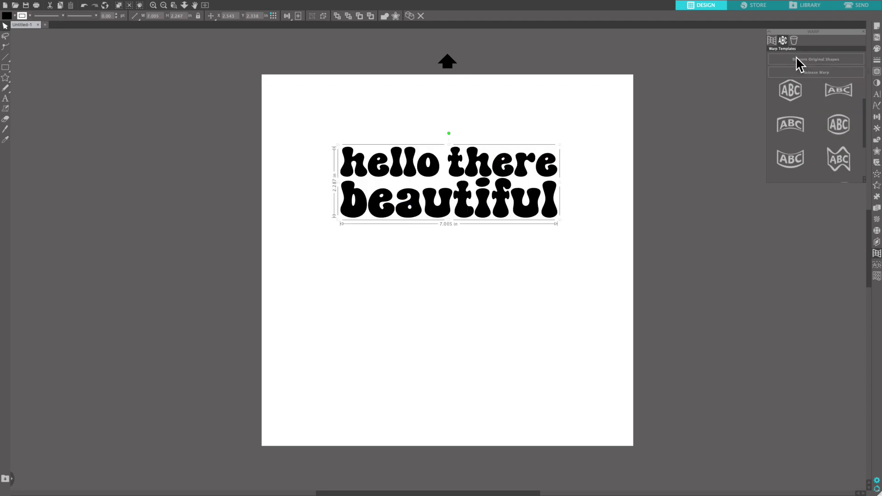
- Apply a custom warp mesh to the grouped text with one column and one row partition
{"action": "left_click", "coordinate": [773, 41]}
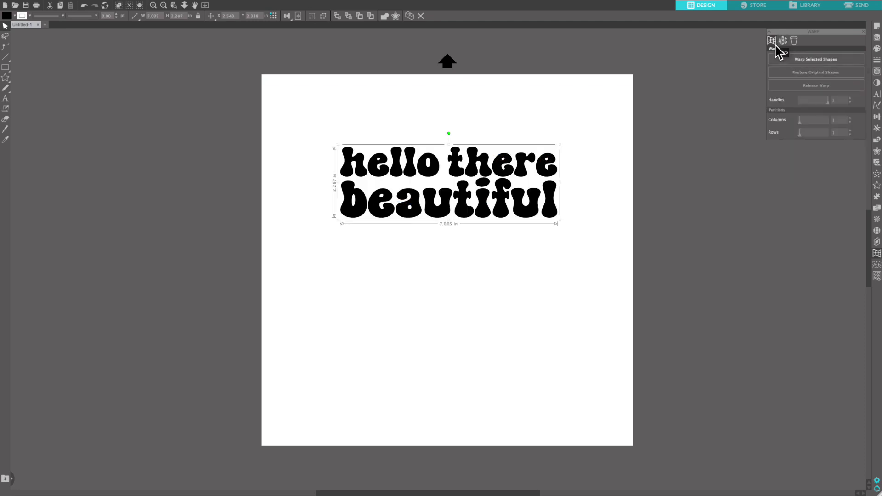
{"action": "left_click", "coordinate": [789, 57]}
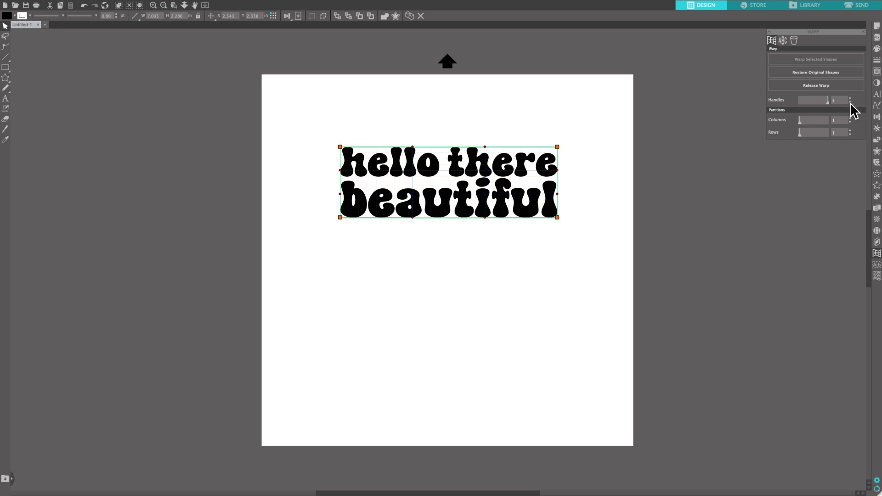
{"action": "left_click", "coordinate": [851, 102]}
{"action": "left_click", "coordinate": [850, 98]}
{"action": "left_click", "coordinate": [850, 118]}
{"action": "left_click", "coordinate": [850, 122]}
- Pull the two inner warp mesh points on the left third of the text upward to arch "hello" and "bea"
{"action": "left_click", "coordinate": [153, 6]}
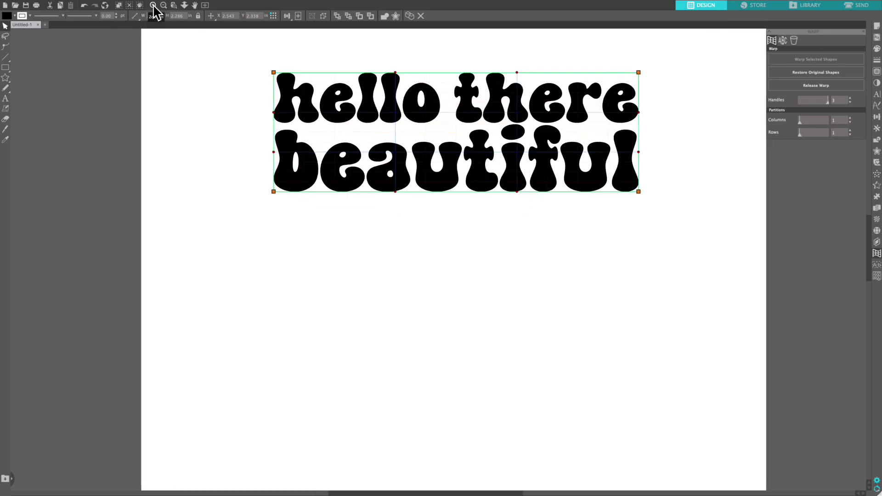
{"action": "scroll", "coordinate": [400, 255], "scroll_direction": "down", "scroll_amount": 1}
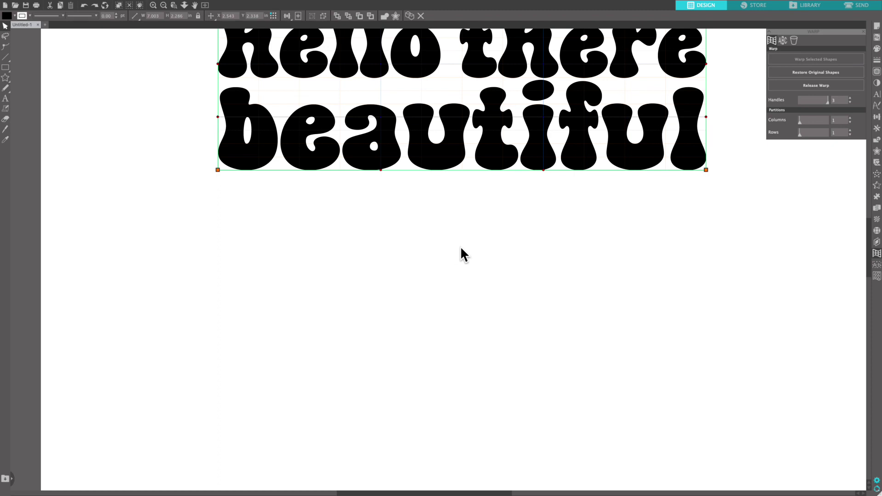
{"action": "scroll", "coordinate": [460, 248], "scroll_direction": "up", "scroll_amount": 3}
{"action": "scroll", "coordinate": [461, 248], "scroll_direction": "up", "scroll_amount": 3}
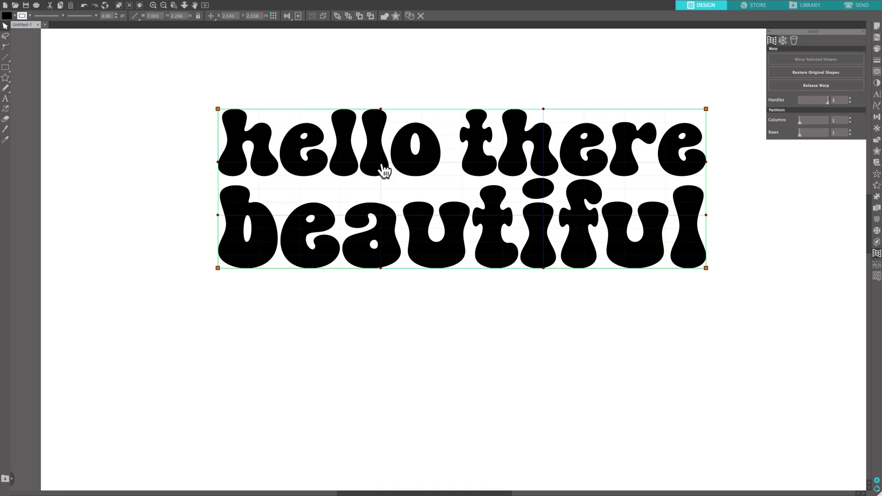
{"action": "left_click_drag", "start_coordinate": [384, 164], "coordinate": [383, 65]}
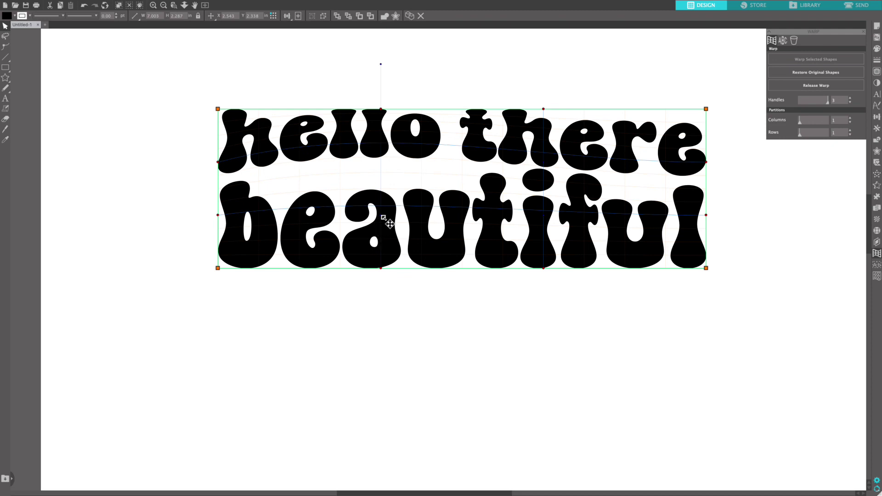
{"action": "left_click_drag", "start_coordinate": [385, 222], "coordinate": [382, 137]}
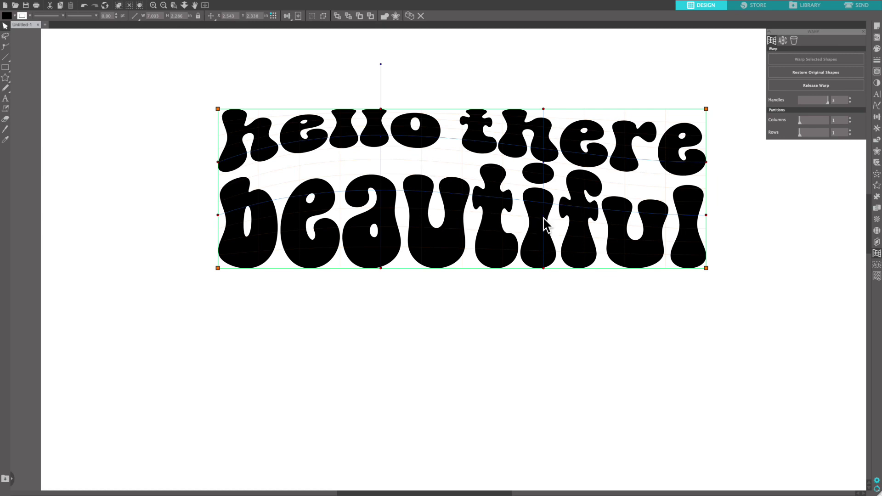
- Pull the two inner warp mesh points on the right third of the text downward to complete the wave, and deselect it
{"action": "left_click_drag", "start_coordinate": [543, 219], "coordinate": [543, 304]}
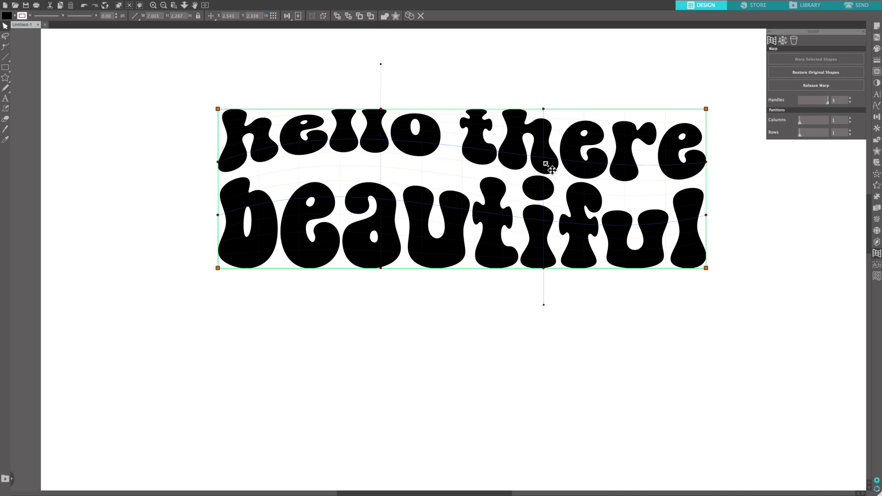
{"action": "left_click_drag", "start_coordinate": [546, 170], "coordinate": [546, 232]}
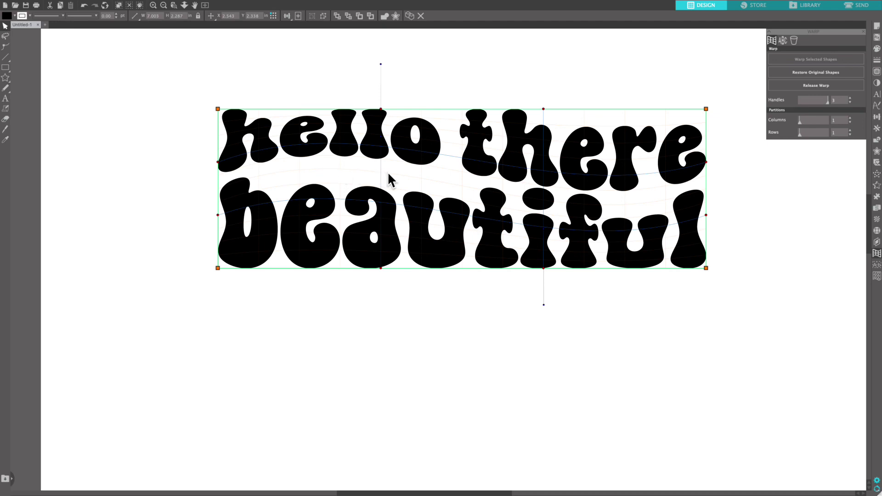
{"action": "left_click", "coordinate": [439, 341]}
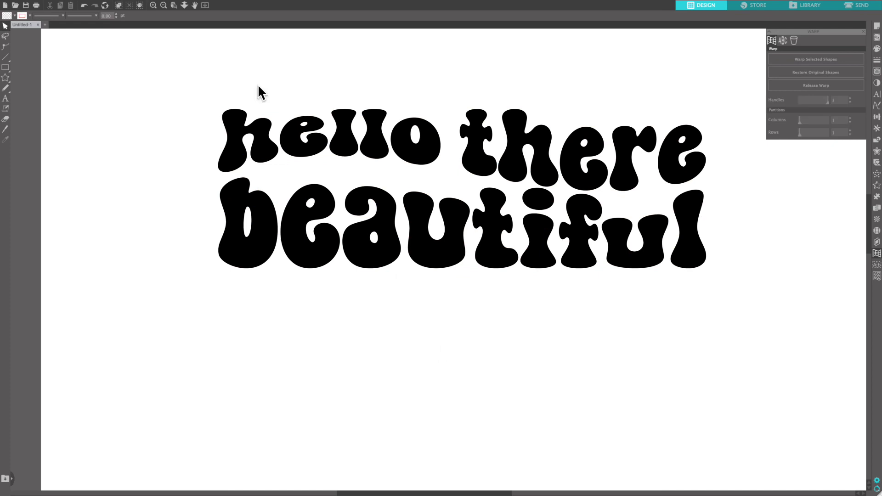
- Convert the warped "hello there beautiful" text to a path
{"action": "left_click", "coordinate": [164, 5]}
{"action": "left_click", "coordinate": [164, 6]}
{"action": "left_click", "coordinate": [164, 6]}
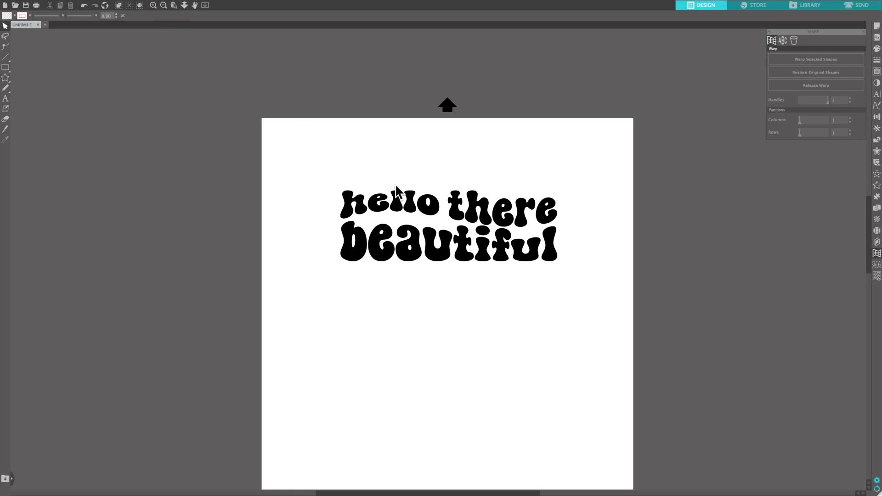
{"action": "left_click", "coordinate": [410, 212]}
{"action": "right_click", "coordinate": [416, 207]}
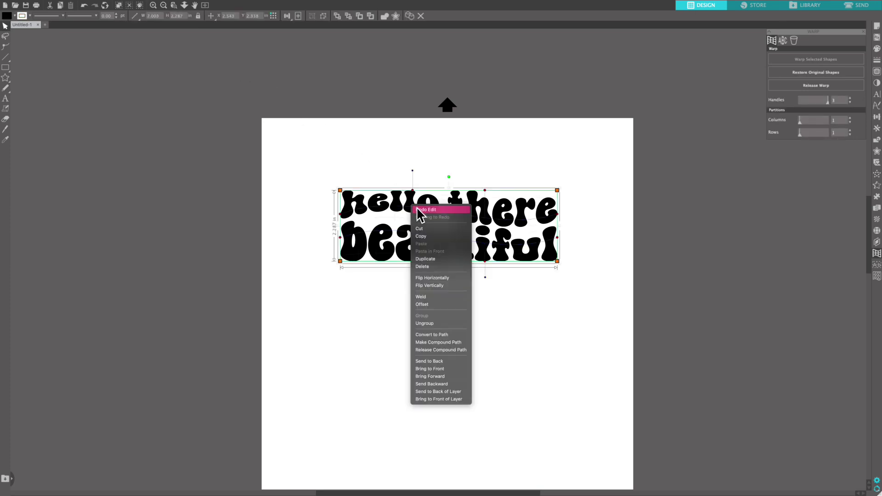
{"action": "left_click", "coordinate": [457, 334]}
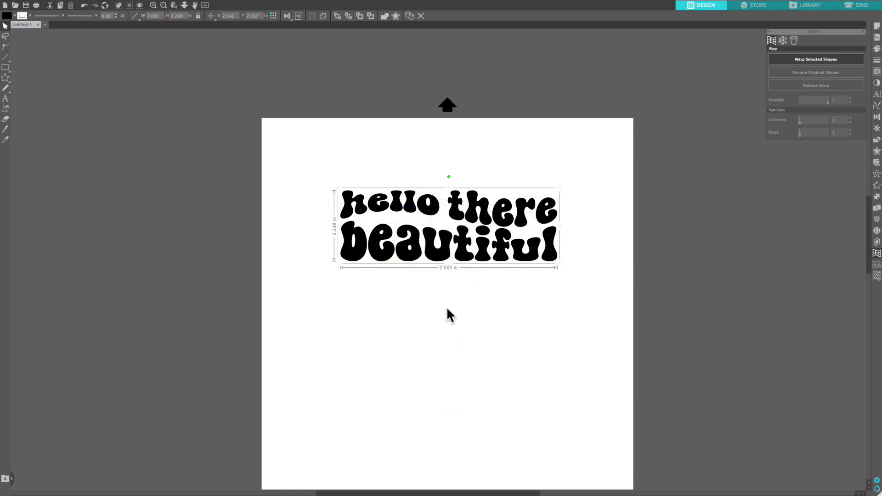
- Ungroup the warped text repeatedly until every letter is separate, and deselect everything
{"action": "right_click", "coordinate": [459, 236]}
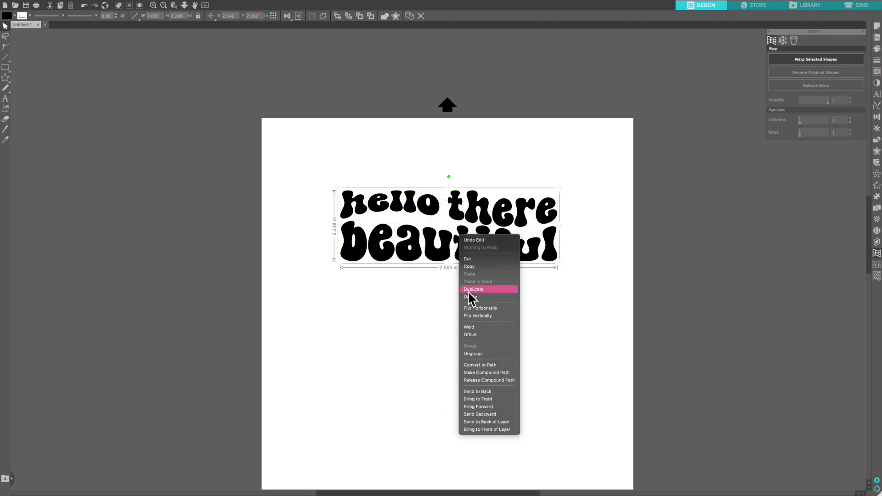
{"action": "left_click", "coordinate": [471, 353]}
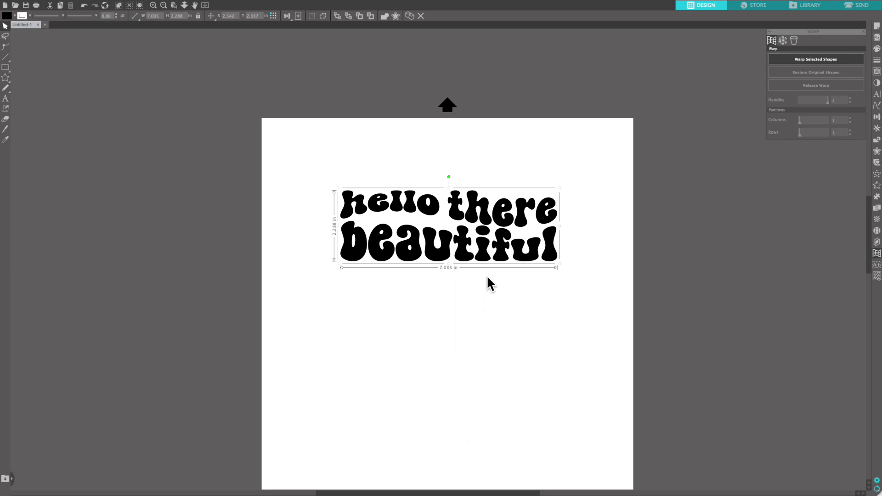
{"action": "right_click", "coordinate": [487, 263]}
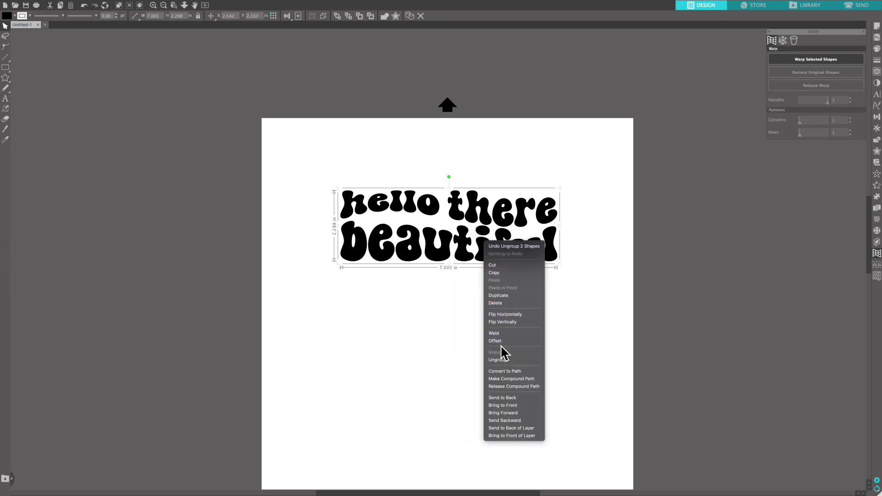
{"action": "left_click", "coordinate": [505, 359]}
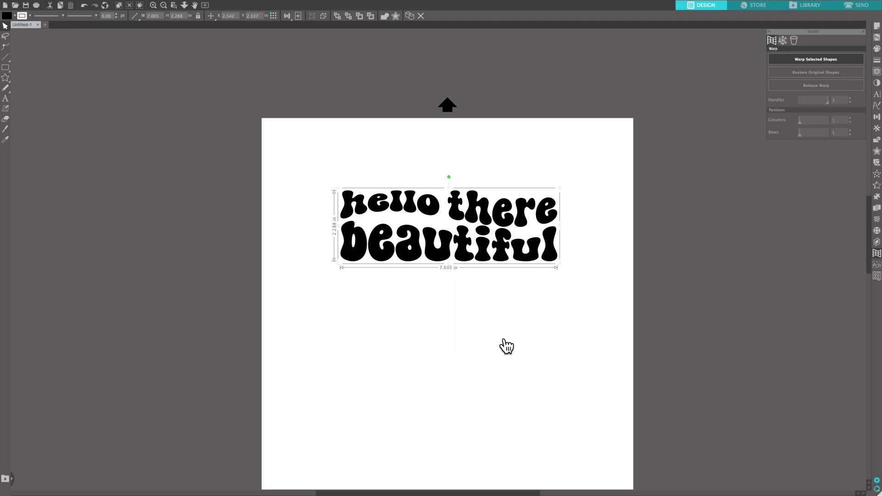
{"action": "right_click", "coordinate": [490, 246]}
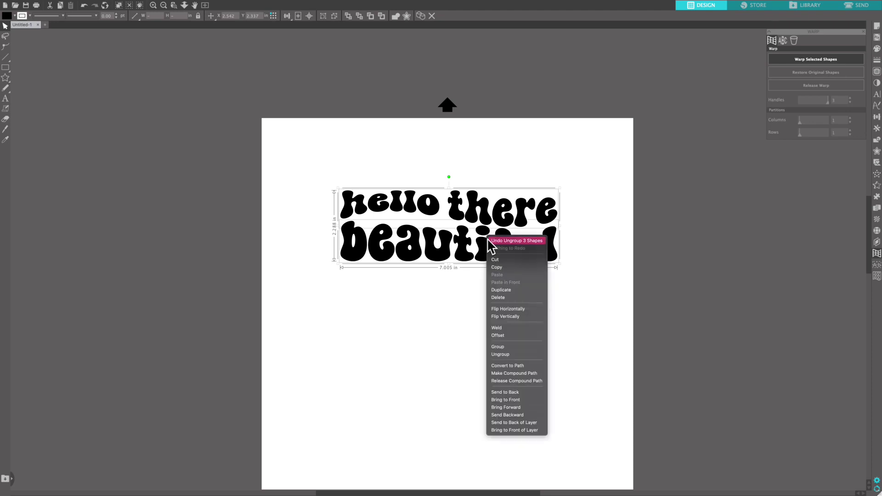
{"action": "left_click", "coordinate": [511, 351]}
{"action": "left_click", "coordinate": [493, 332]}
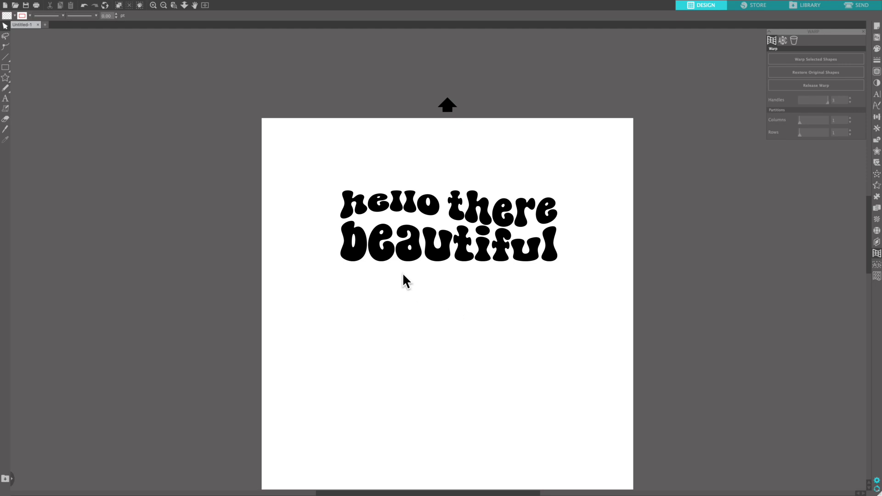
- Stretch the "e" and the "a" of "beautiful" upward to fill the gap below "hello"
{"action": "left_click", "coordinate": [384, 252]}
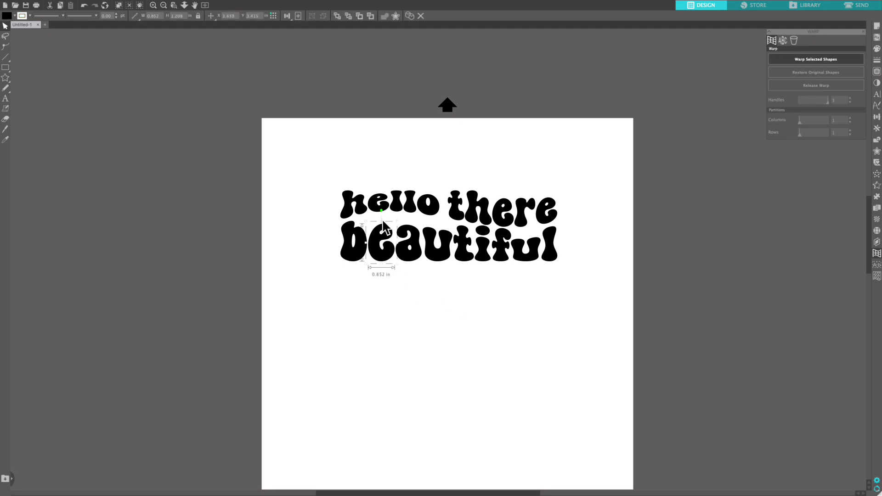
{"action": "left_click_drag", "start_coordinate": [382, 216], "coordinate": [392, 230]}
{"action": "left_click", "coordinate": [409, 243]}
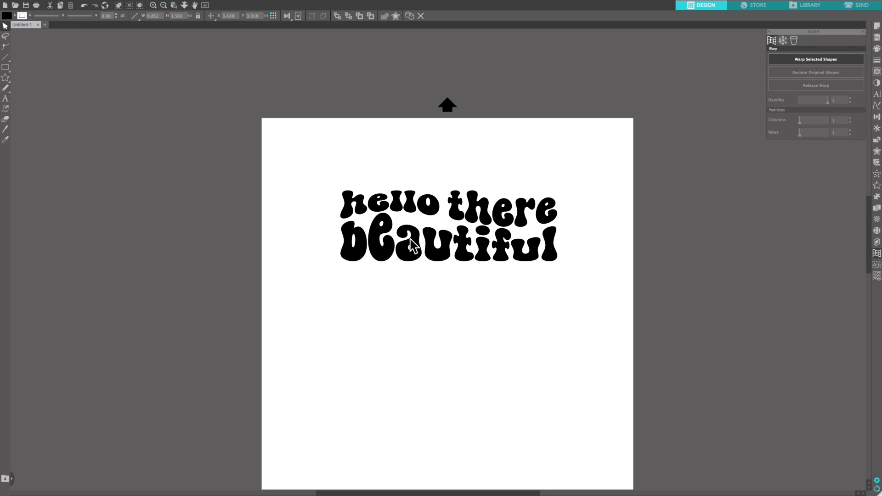
{"action": "left_click", "coordinate": [411, 232]}
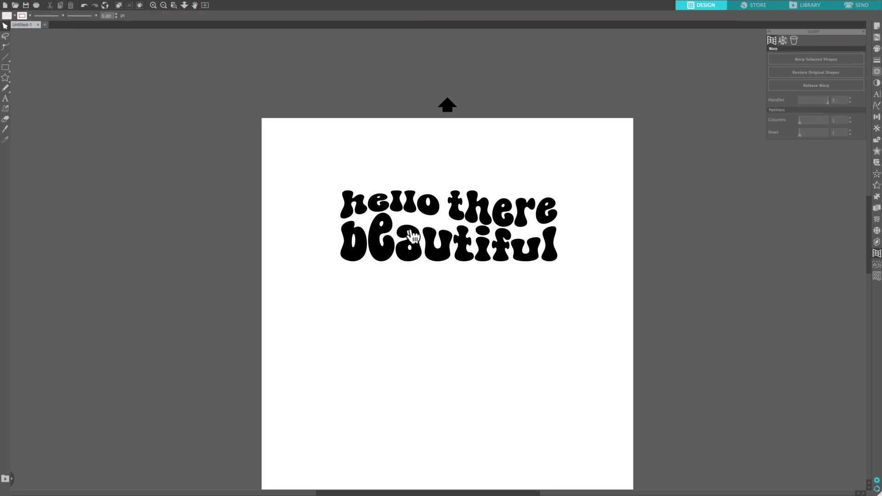
{"action": "left_click", "coordinate": [410, 234]}
{"action": "left_click_drag", "start_coordinate": [408, 222], "coordinate": [408, 212]}
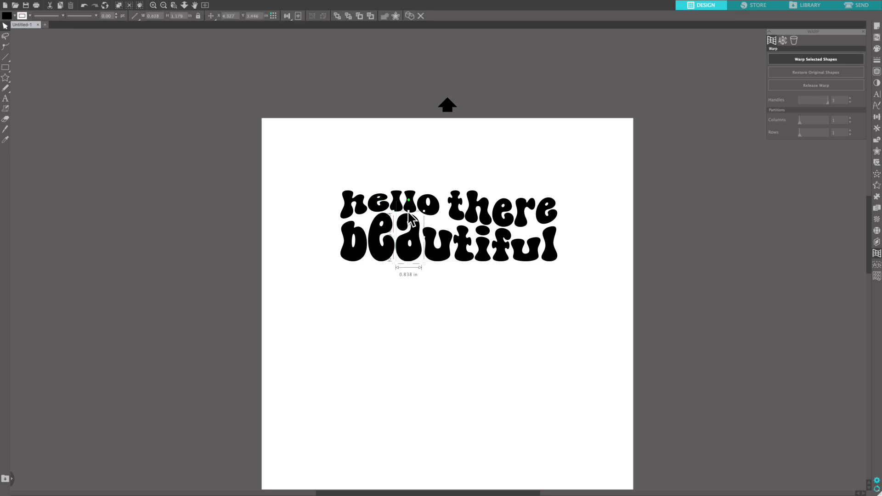
- Stretch the first "u" and the "t" of "beautiful" upward to fill the gap below "there"
{"action": "left_click", "coordinate": [437, 248]}
{"action": "left_click_drag", "start_coordinate": [438, 224], "coordinate": [438, 215]}
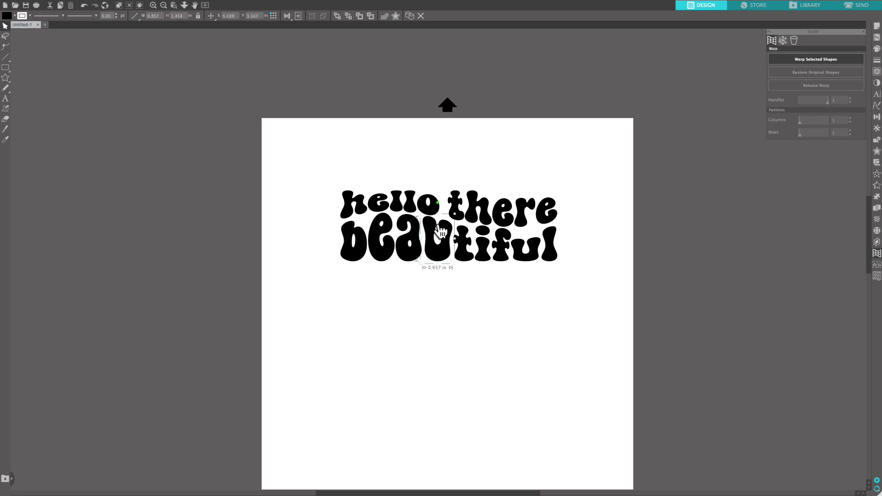
{"action": "left_click", "coordinate": [463, 251]}
{"action": "left_click_drag", "start_coordinate": [467, 229], "coordinate": [465, 222]}
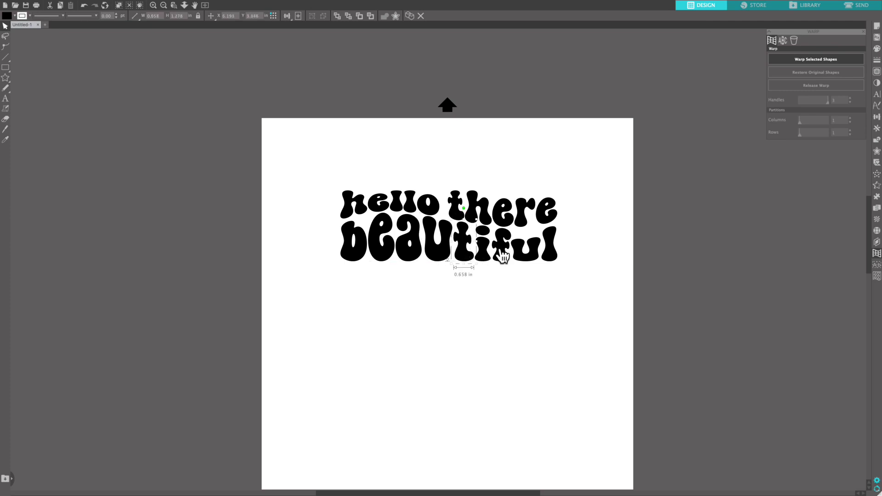
- Stretch the second "u" of "beautiful" upward to close the gap above it, and nudge it slightly to the right
{"action": "left_click", "coordinate": [526, 251]}
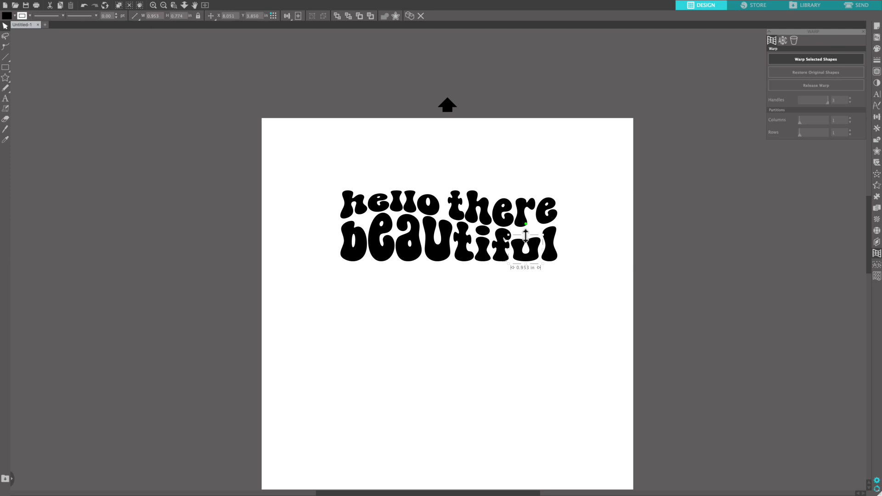
{"action": "left_click_drag", "start_coordinate": [526, 235], "coordinate": [526, 224]}
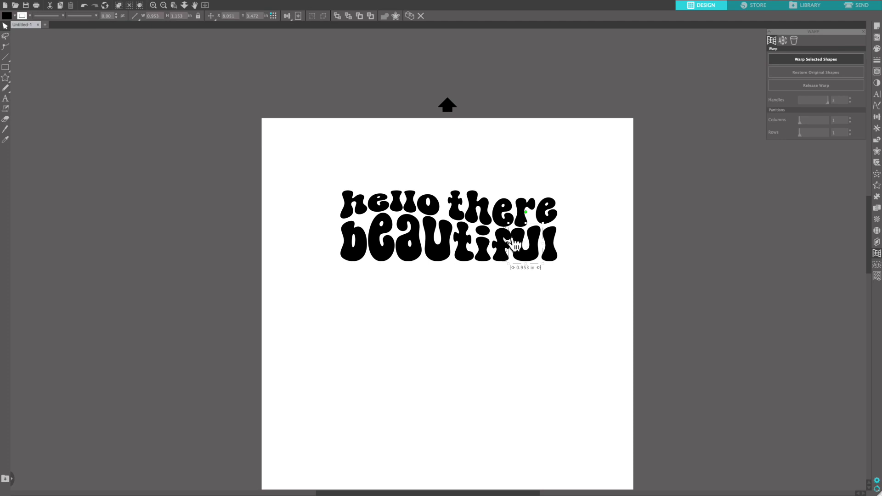
{"action": "left_click_drag", "start_coordinate": [515, 245], "coordinate": [516, 245]}
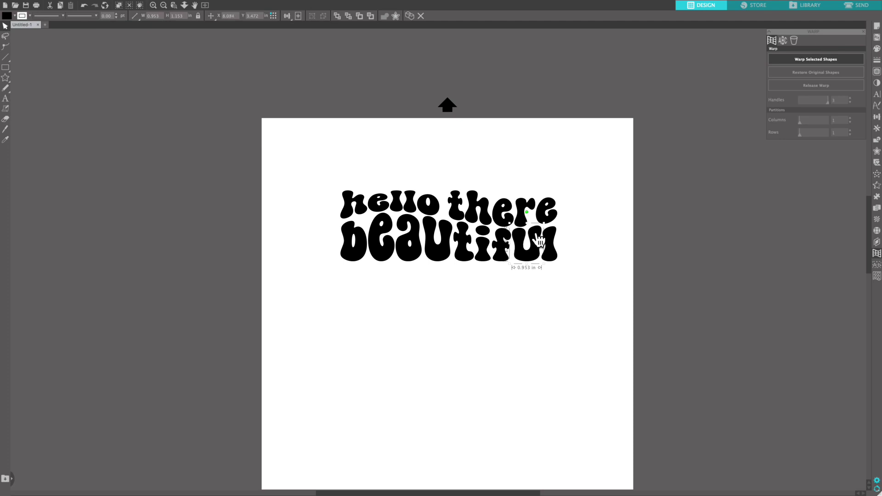
- Stretch the "l" and the "b" of "beautiful" slightly upward to even the spacing, and deselect everything
{"action": "left_click", "coordinate": [556, 247]}
{"action": "left_click_drag", "start_coordinate": [552, 221], "coordinate": [553, 216]}
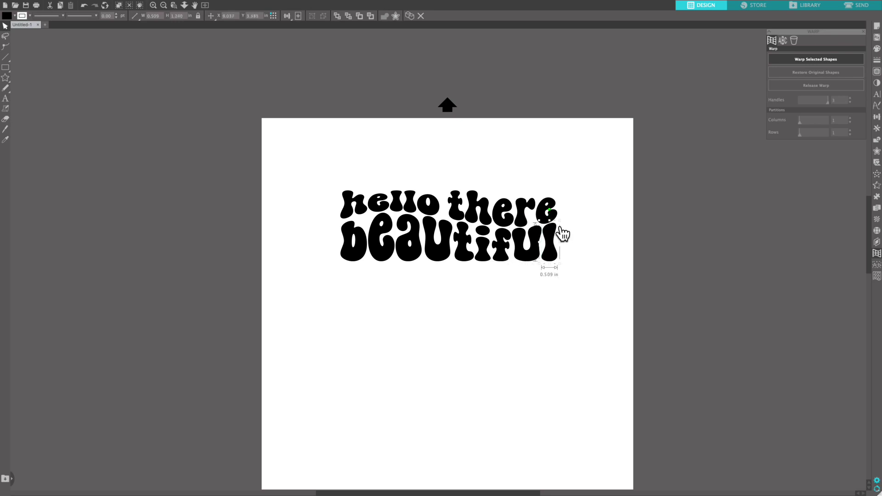
{"action": "left_click", "coordinate": [369, 243]}
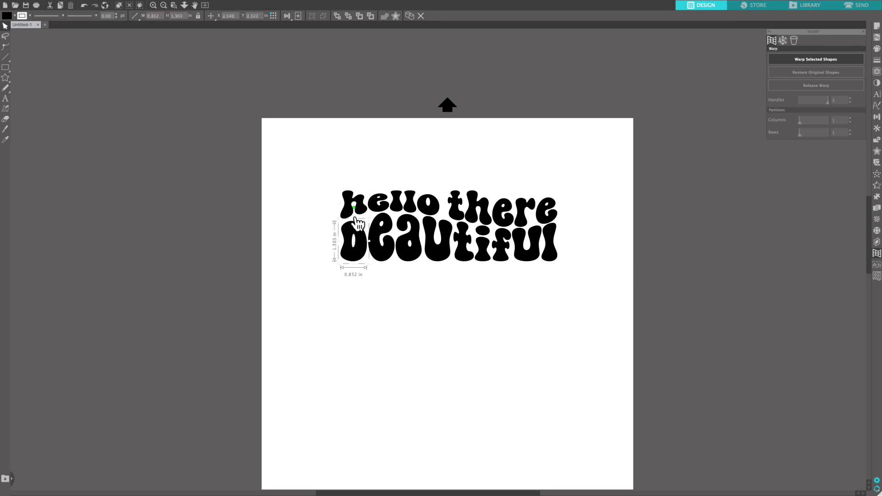
{"action": "left_click_drag", "start_coordinate": [354, 220], "coordinate": [356, 218]}
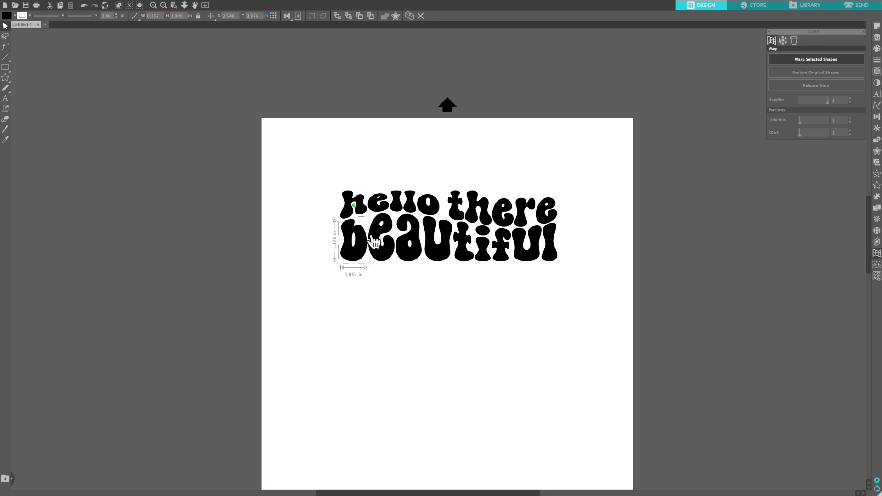
{"action": "left_click", "coordinate": [543, 313]}
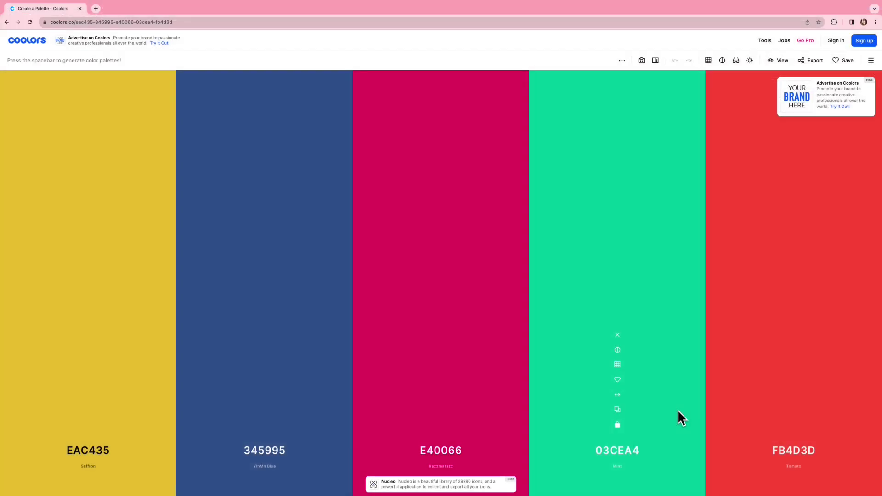
- Switch to Coolors in the browser and generate a series of random palettes to look for a color combination
{"action": "key", "text": "space"}
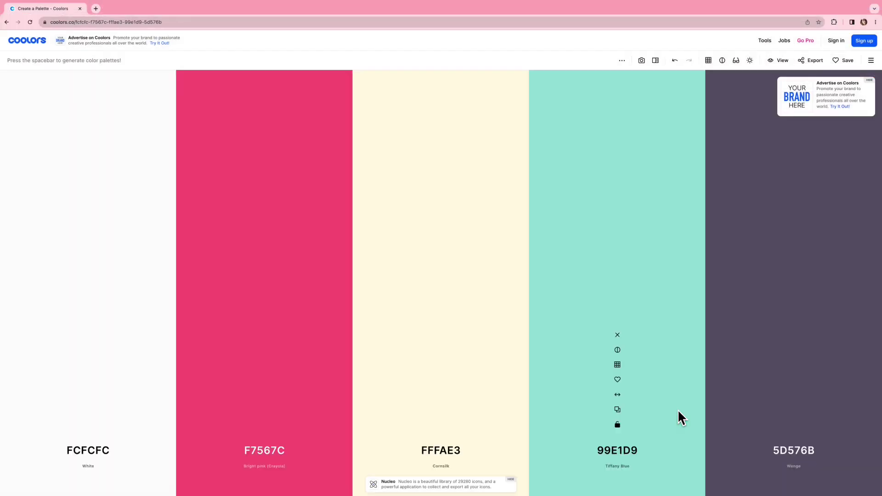
{"action": "key", "text": "space"}
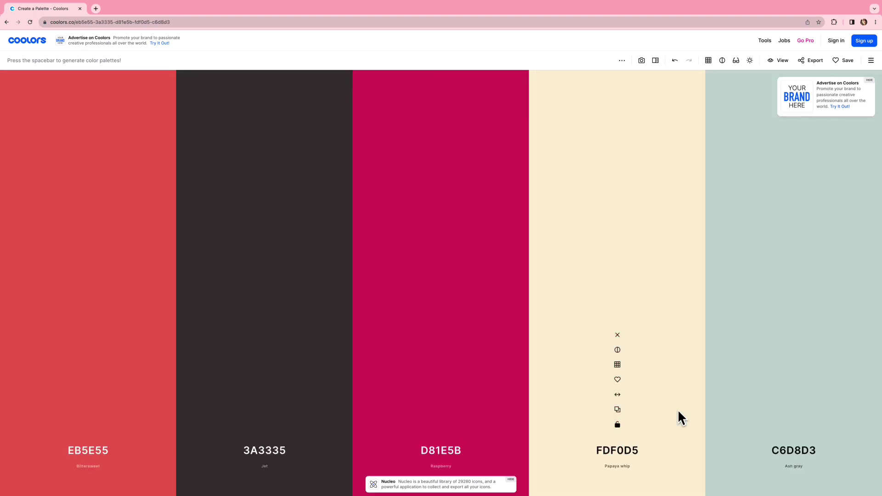
{"action": "key", "text": "space"}
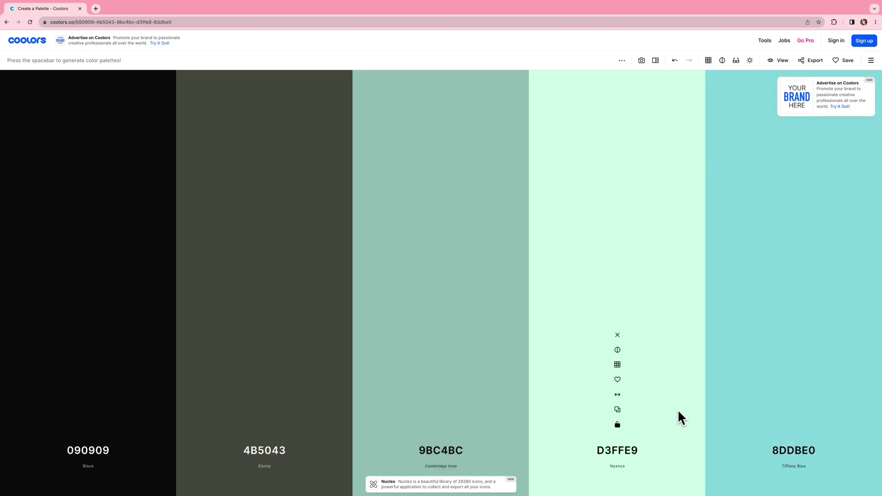
{"action": "key", "text": "space"}
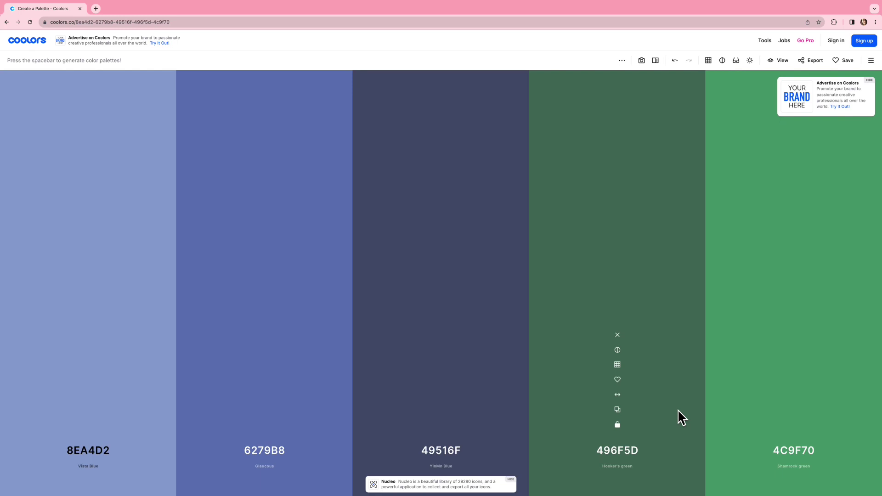
{"action": "key", "text": "space"}
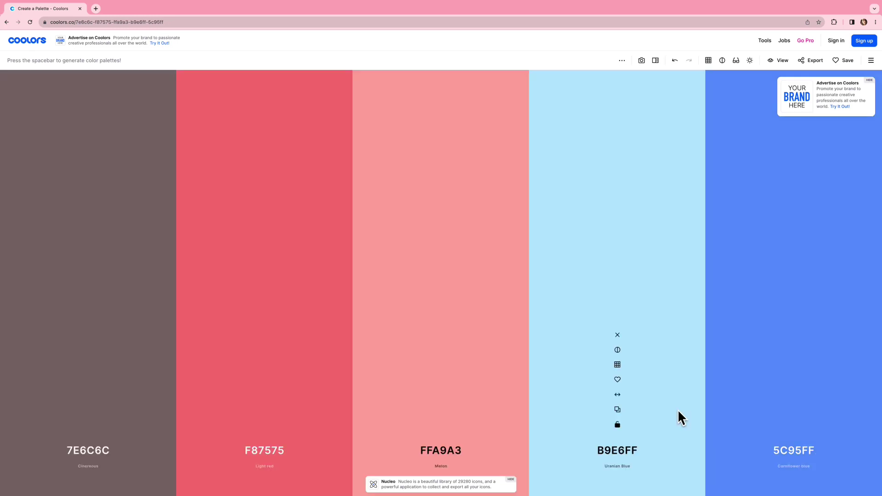
{"action": "key", "text": "space"}
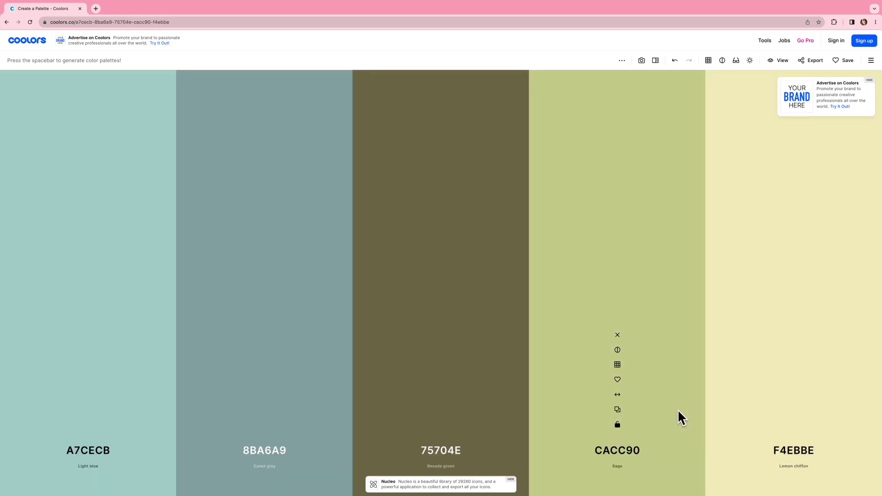
{"action": "key", "text": "space"}
{"action": "key", "text": "space"}
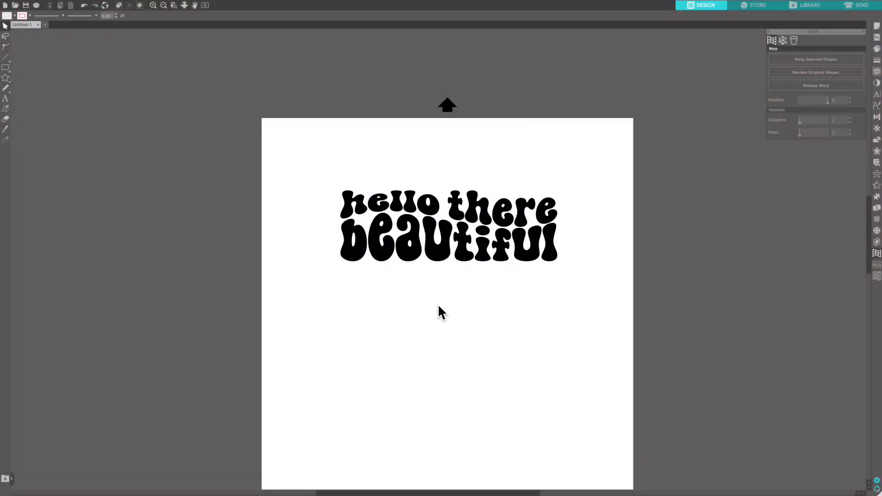
- In Silhouette Studio, combine the "h" and second "l" of "hello", "h" and last "e" of "there", and "a", "i" and "l" of "beautiful" into one object
{"action": "left_click", "coordinate": [363, 213]}
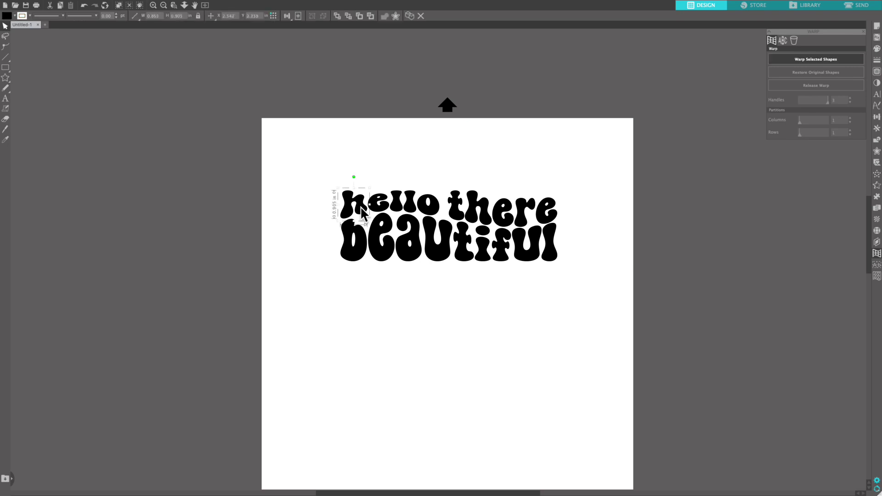
{"action": "left_click", "coordinate": [411, 212], "text": "shift"}
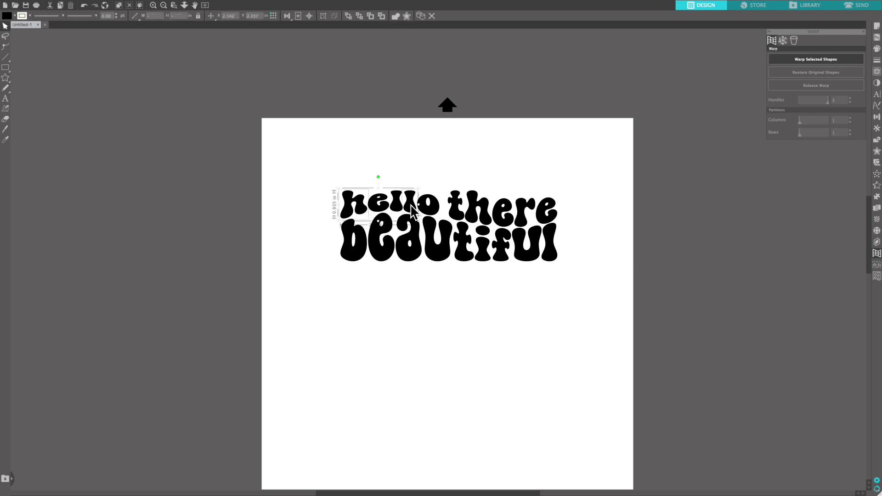
{"action": "left_click", "coordinate": [476, 212], "text": "shift"}
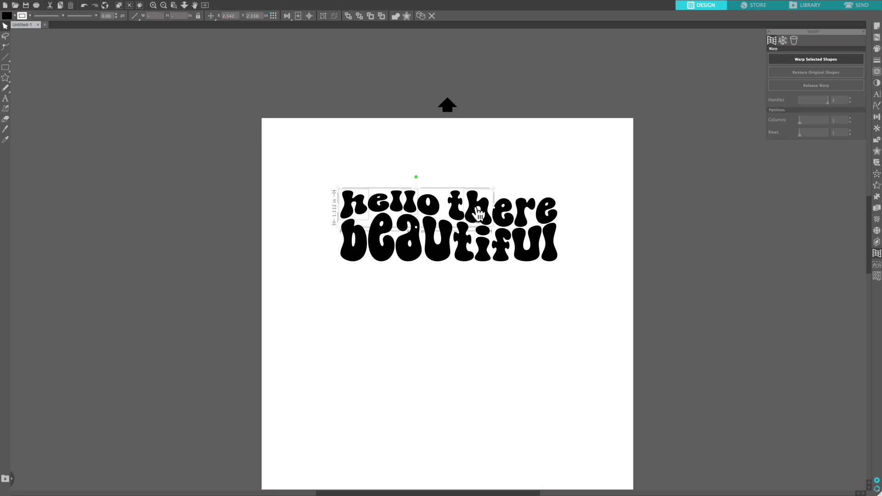
{"action": "left_click", "coordinate": [539, 223], "text": "shift"}
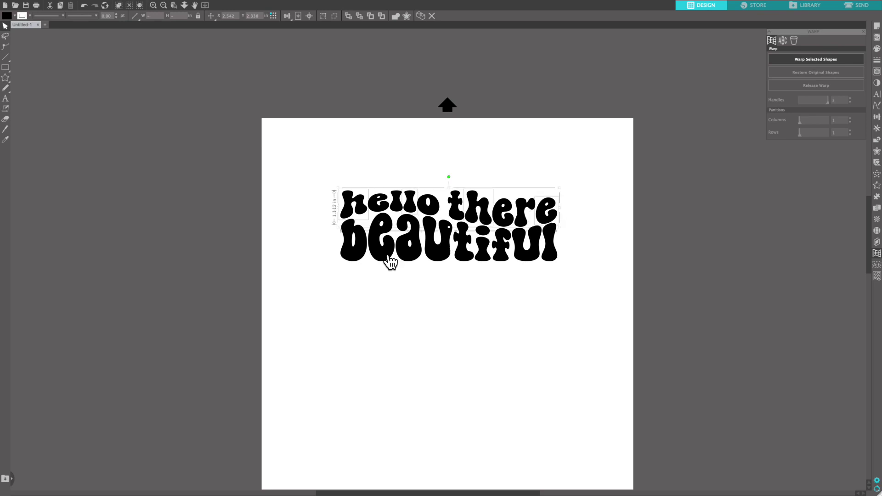
{"action": "left_click", "coordinate": [407, 258], "text": "shift"}
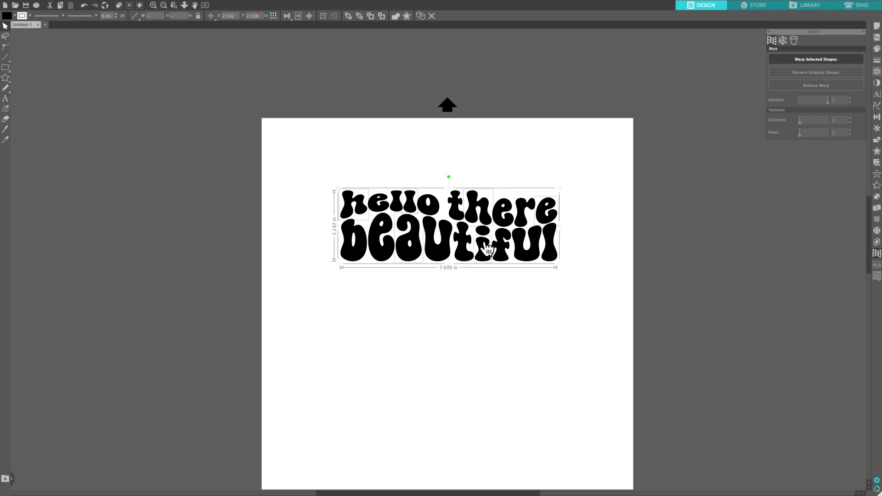
{"action": "left_click_drag", "start_coordinate": [542, 249], "coordinate": [544, 249]}
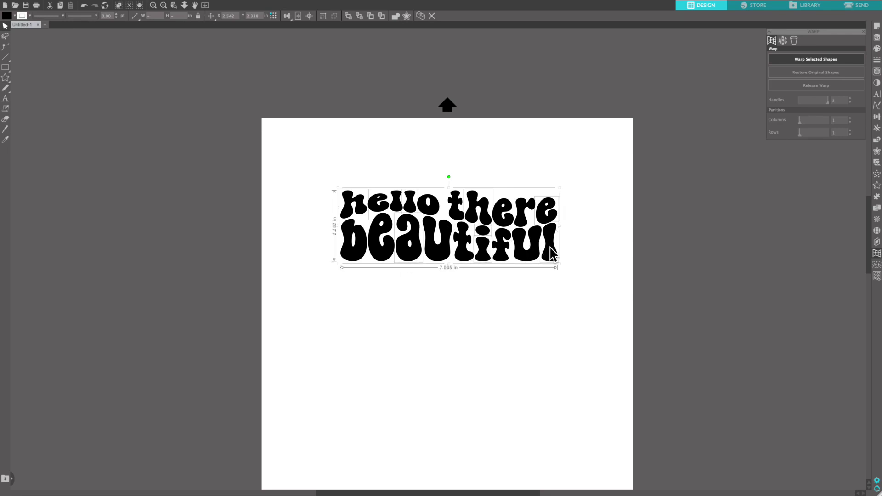
{"action": "right_click", "coordinate": [550, 247]}
{"action": "left_click", "coordinate": [561, 365]}
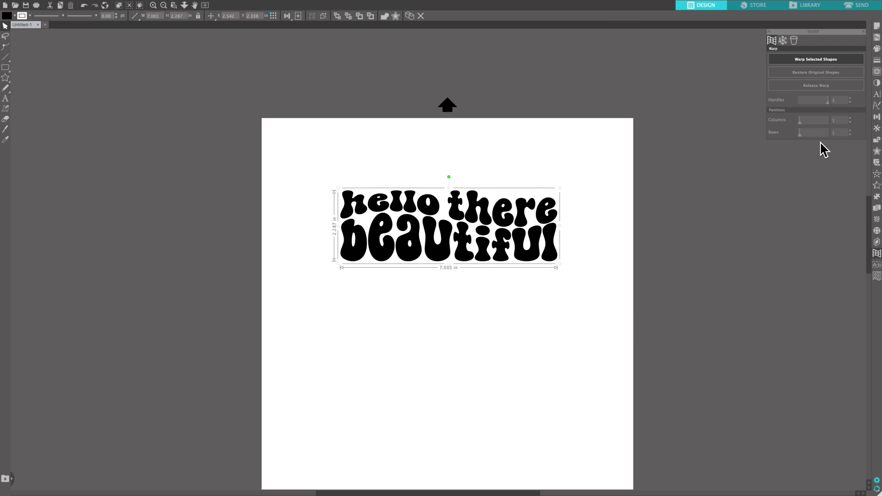
- Fill the combined letters with the hex color C98686
{"action": "left_click", "coordinate": [876, 48]}
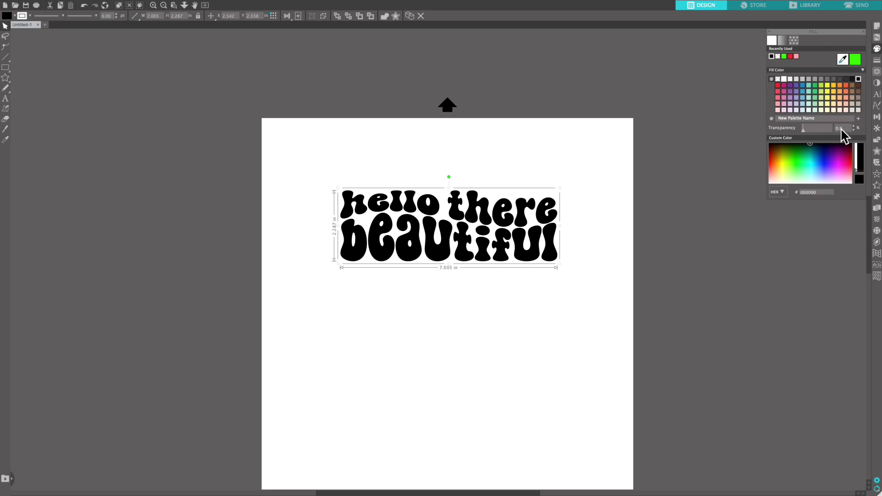
{"action": "left_click_drag", "start_coordinate": [822, 188], "coordinate": [800, 192]}
{"action": "key", "text": "Return"}
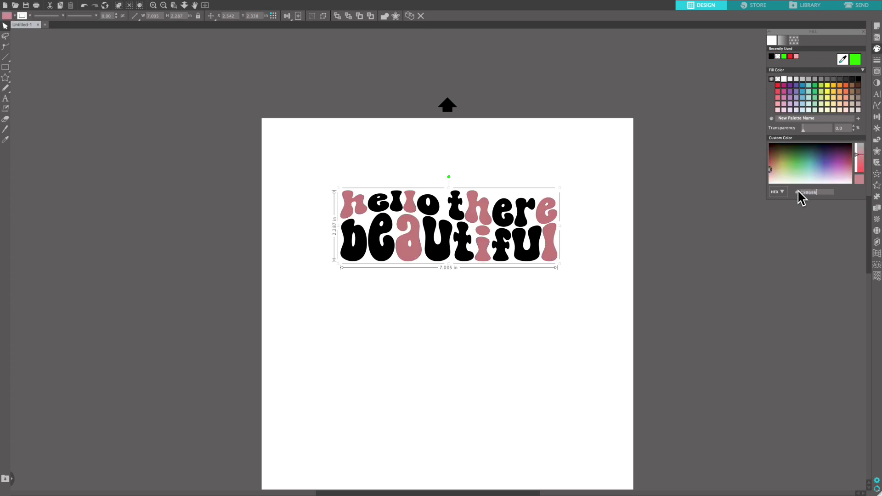
- Match the line color of the combined letters to their pink fill by sampling it from the "h" of "hello"
{"action": "left_click", "coordinate": [22, 17]}
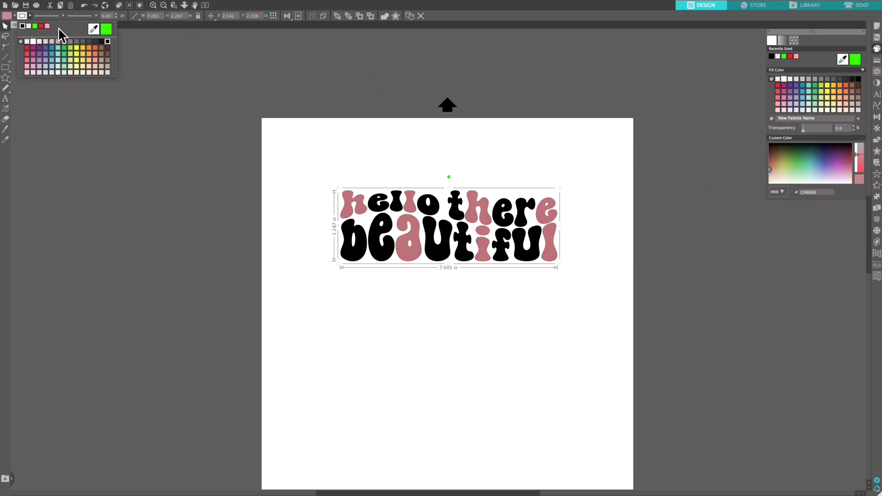
{"action": "left_click", "coordinate": [93, 29]}
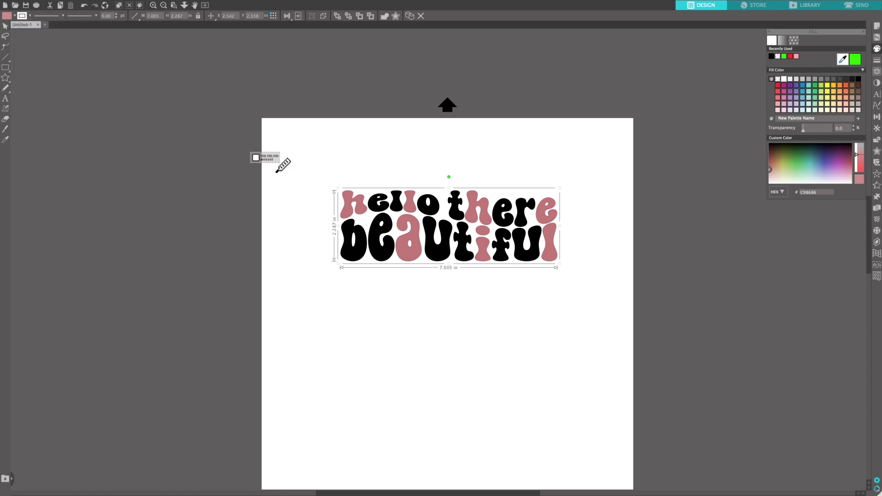
{"action": "left_click", "coordinate": [350, 214]}
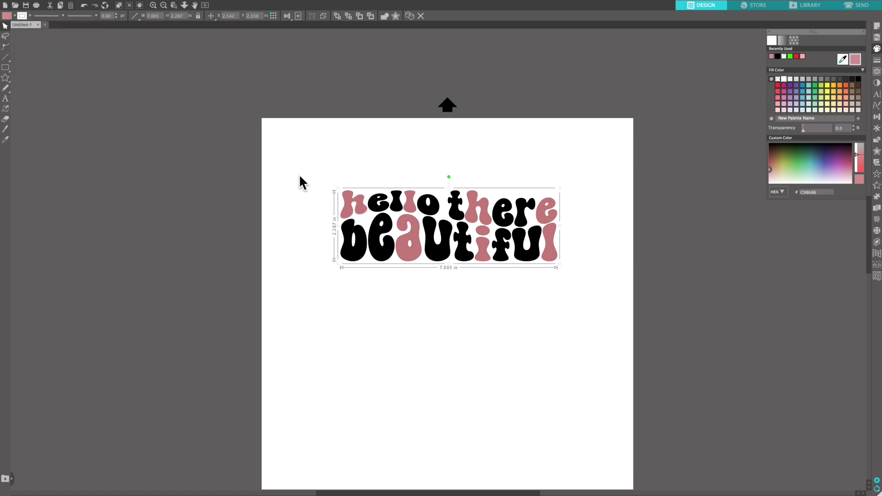
- Combine the "e" and "o" of "hello", the first "e" of "there", and the "b", first "u" and "f" of "beautiful" into one object
{"action": "left_click", "coordinate": [378, 205]}
{"action": "left_click", "coordinate": [429, 214], "text": "shift"}
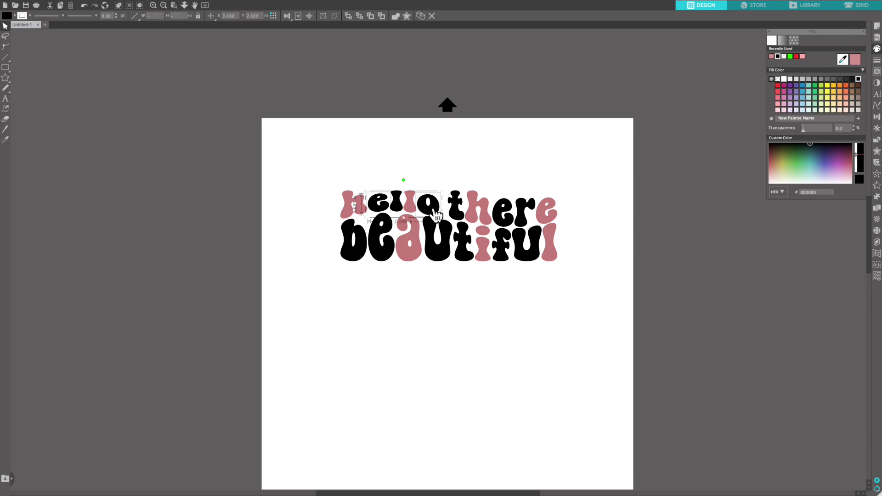
{"action": "left_click", "coordinate": [506, 223], "text": "shift"}
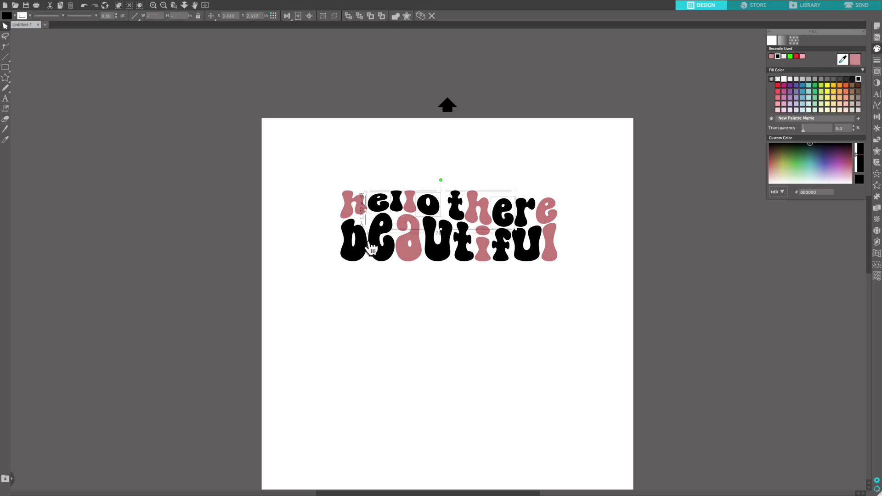
{"action": "left_click", "coordinate": [346, 255], "text": "shift"}
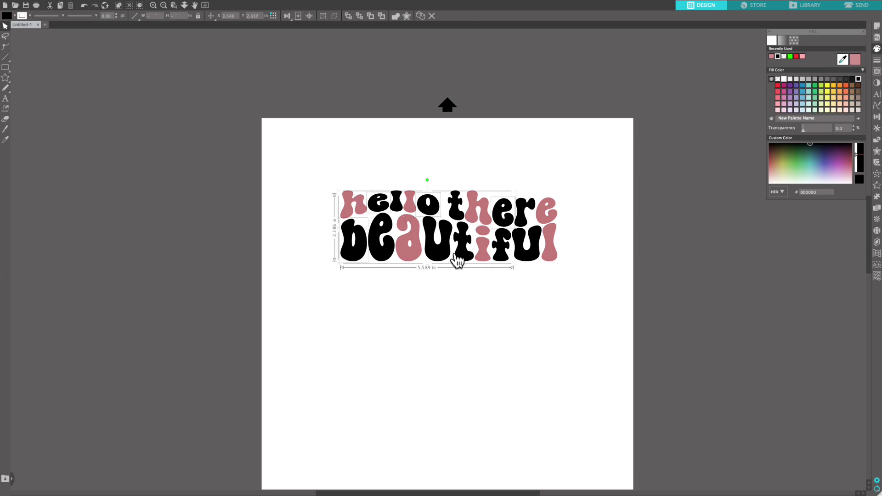
{"action": "left_click", "coordinate": [505, 252], "text": "shift"}
{"action": "right_click", "coordinate": [508, 252]}
{"action": "left_click", "coordinate": [531, 368]}
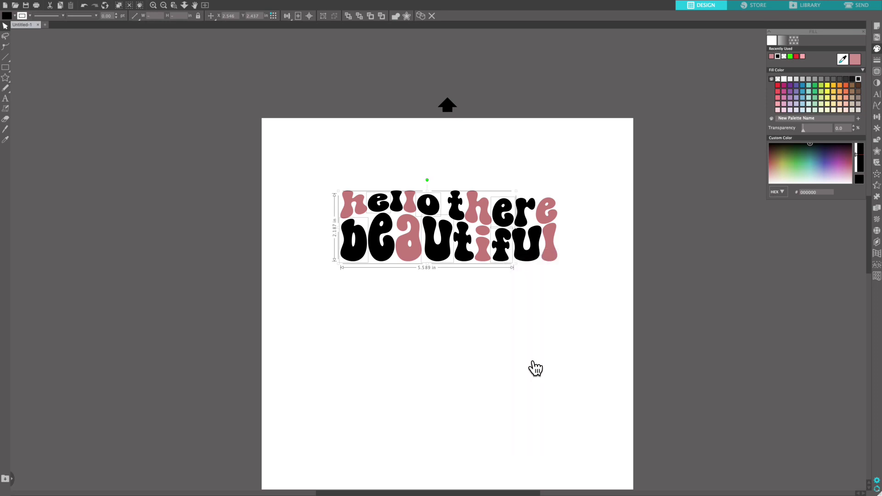
- Fill the second set of combined letters with the hex color f2b880
{"action": "left_click_drag", "start_coordinate": [820, 192], "coordinate": [796, 192]}
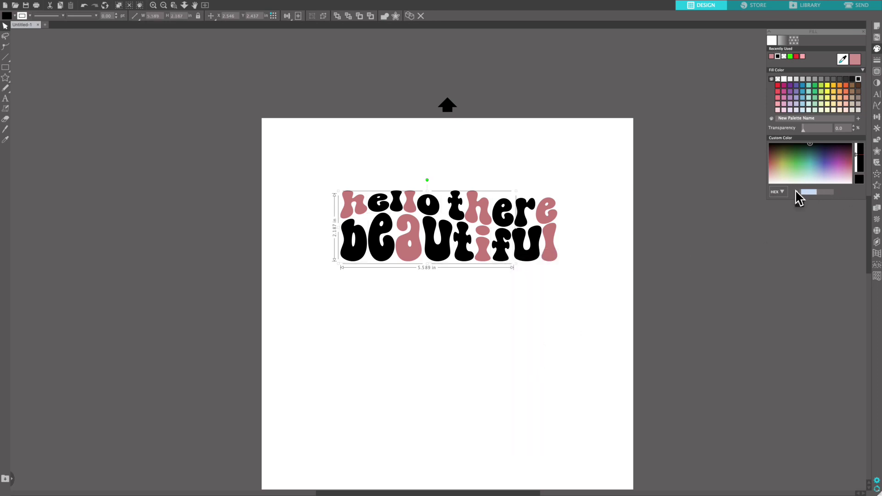
{"action": "type", "text": "f2b880"}
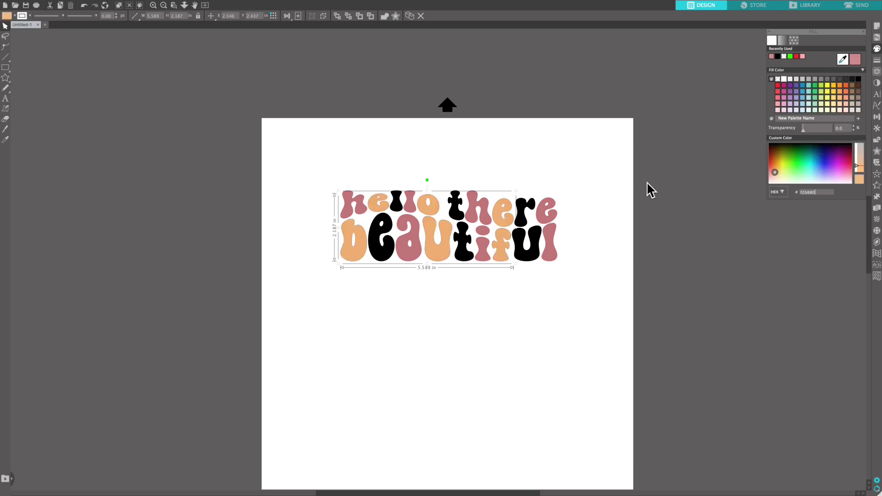
- Match the line color of the second set of combined letters to their orange fill by sampling it from the "b" of "beautiful"
{"action": "left_click", "coordinate": [14, 15]}
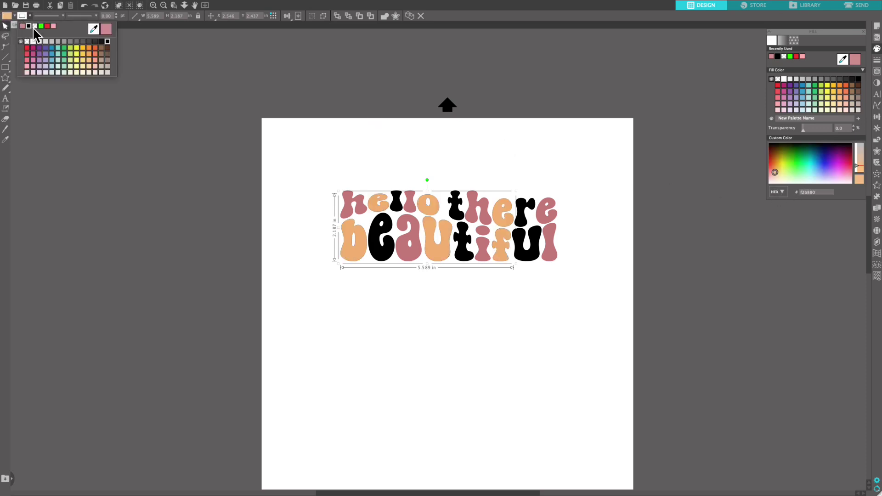
{"action": "left_click", "coordinate": [93, 30]}
{"action": "left_click", "coordinate": [340, 232]}
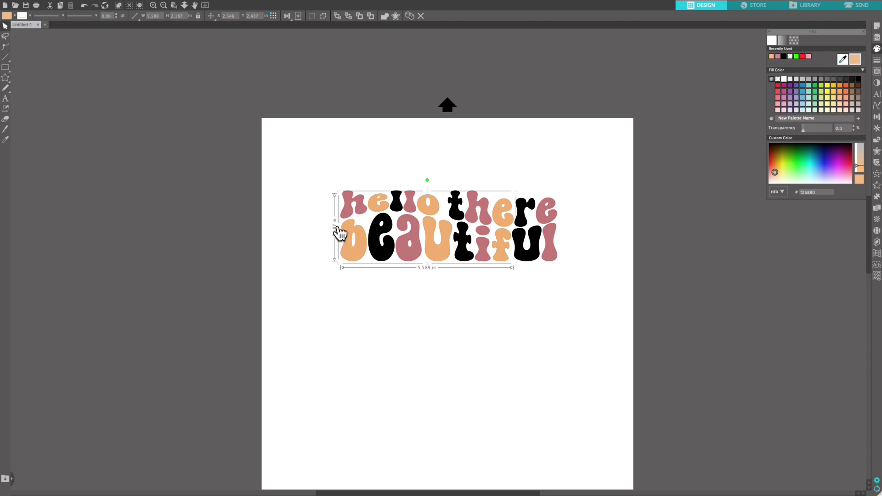
- Combine the first "l" of "hello", the "t" and "r" of "there", and the "e", "t" and second "u" of "beautiful" into one object
{"action": "left_click", "coordinate": [397, 206]}
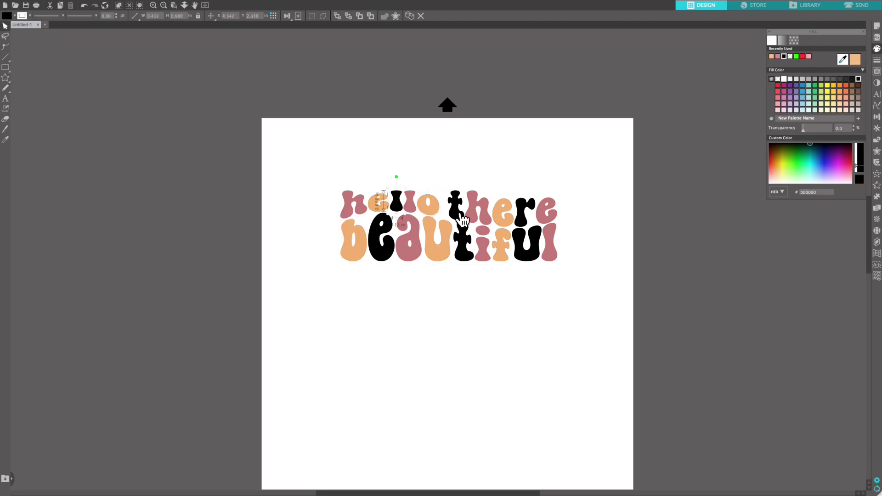
{"action": "left_click", "coordinate": [460, 216], "text": "shift"}
{"action": "left_click", "coordinate": [528, 213], "text": "shift"}
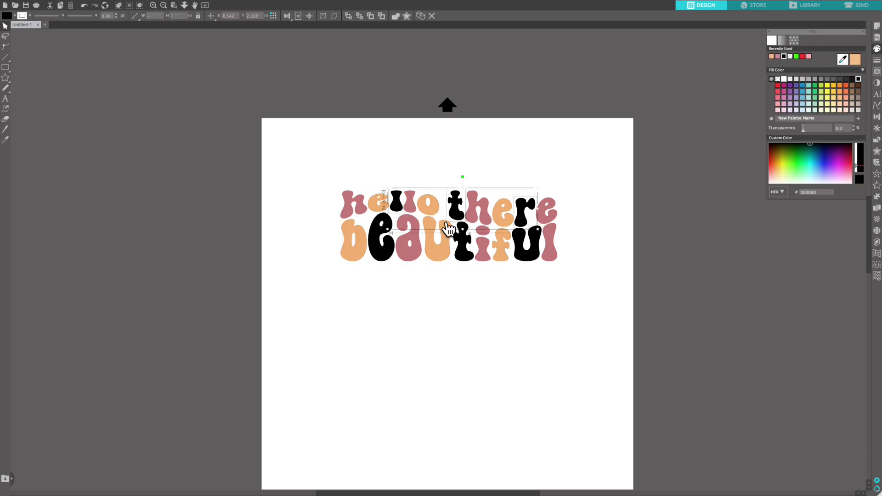
{"action": "left_click", "coordinate": [378, 252], "text": "shift"}
{"action": "left_click", "coordinate": [465, 255], "text": "shift"}
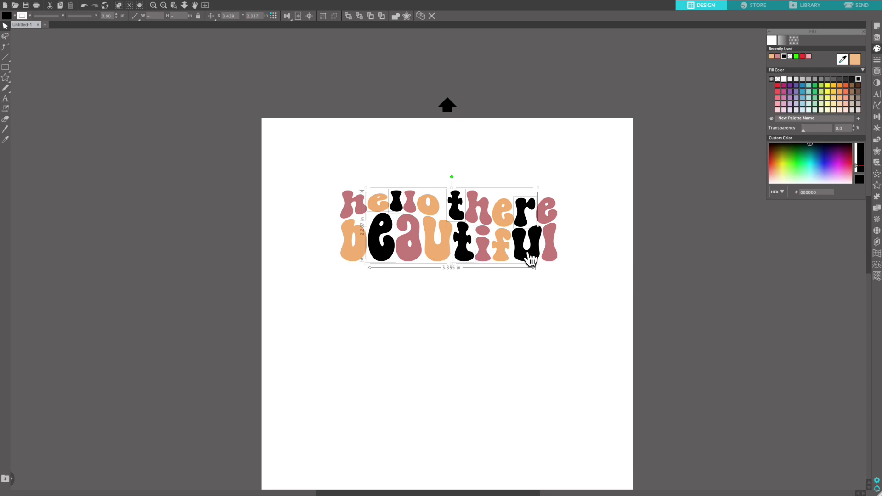
{"action": "left_click", "coordinate": [535, 255], "text": "shift"}
{"action": "right_click", "coordinate": [538, 258]}
{"action": "left_click", "coordinate": [563, 368]}
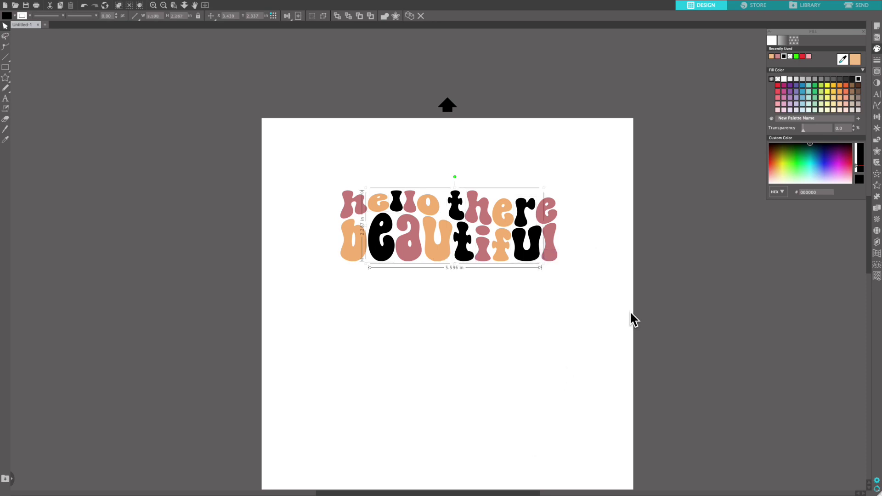
- Fill the third set of combined letters with the hex color 966b9d and match its line color by sampling the purple "e" of "beautiful"
{"action": "left_click_drag", "start_coordinate": [817, 194], "coordinate": [795, 192]}
{"action": "type", "text": "966b9d"}
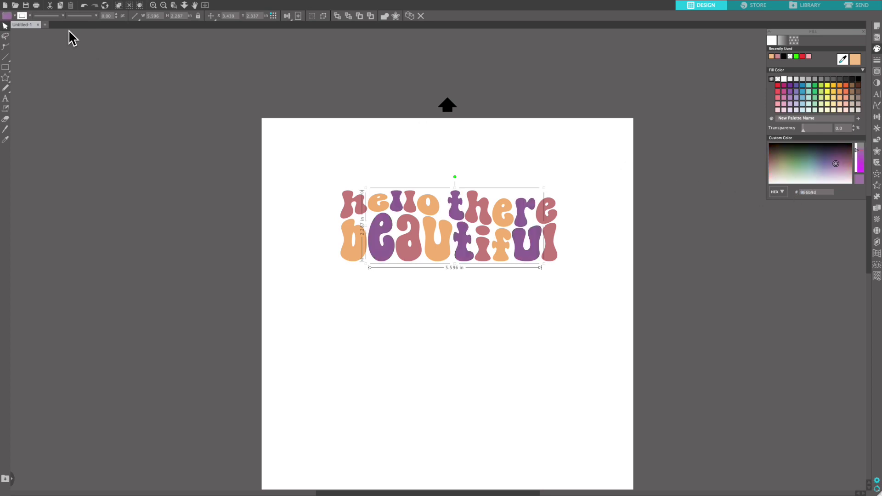
{"action": "left_click", "coordinate": [30, 16]}
{"action": "left_click", "coordinate": [93, 30]}
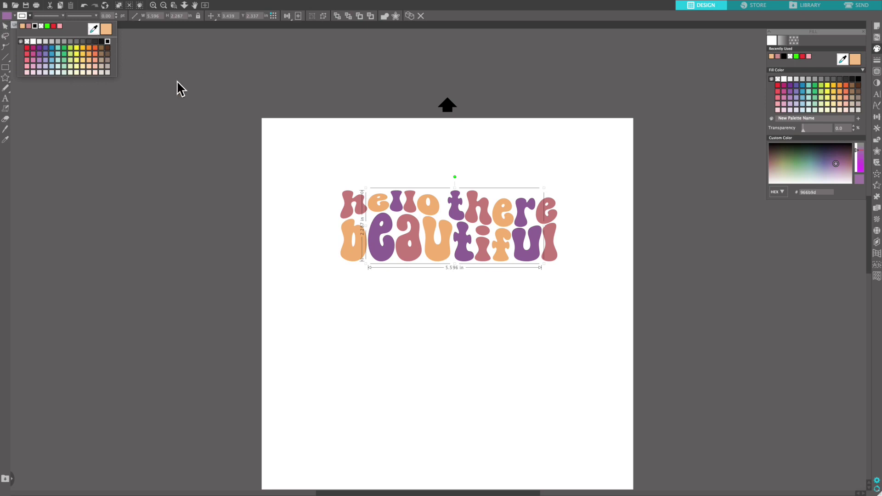
{"action": "left_click", "coordinate": [375, 230]}
{"action": "left_click", "coordinate": [299, 150]}
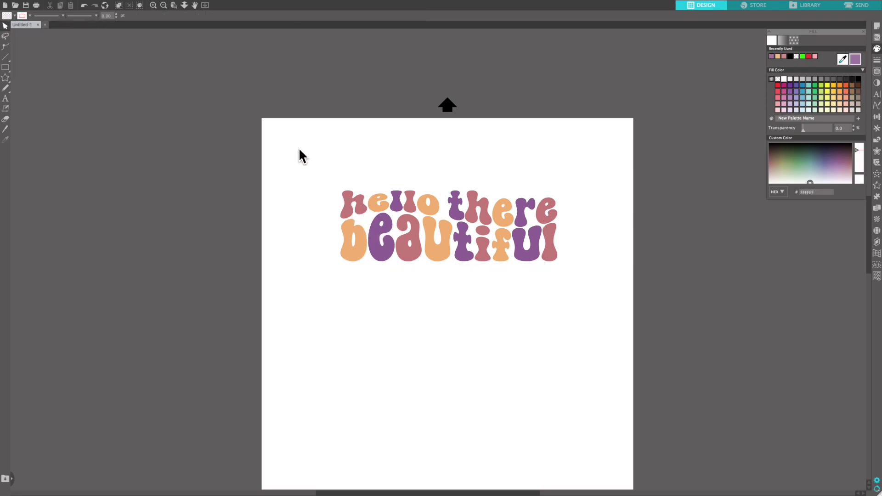
- Group all three colored letter sets into one design
{"action": "left_click_drag", "start_coordinate": [354, 169], "coordinate": [428, 204]}
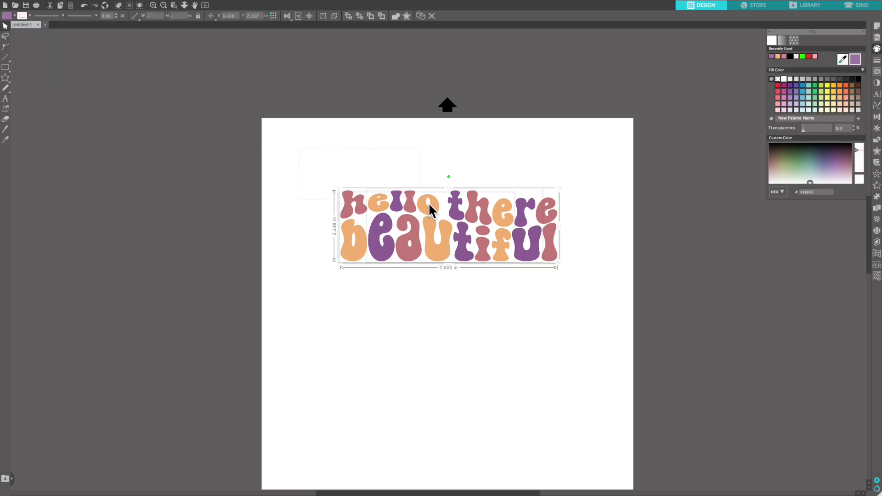
{"action": "right_click", "coordinate": [512, 234]}
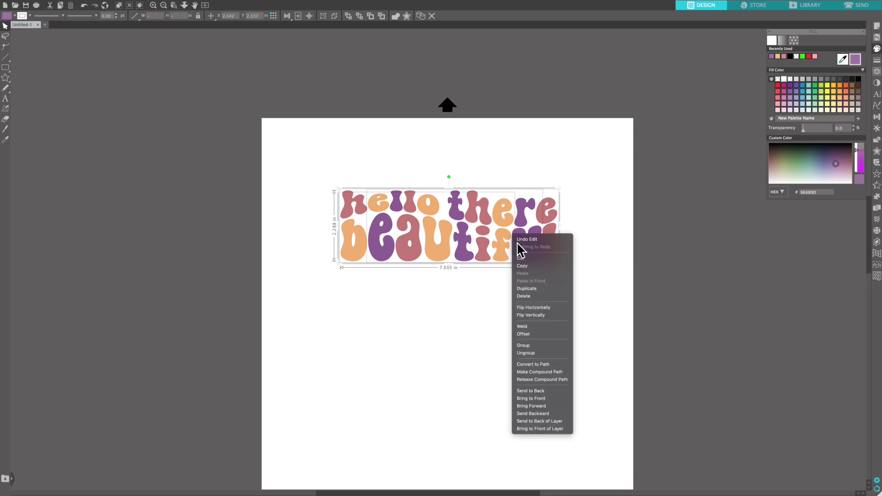
{"action": "left_click", "coordinate": [522, 344]}
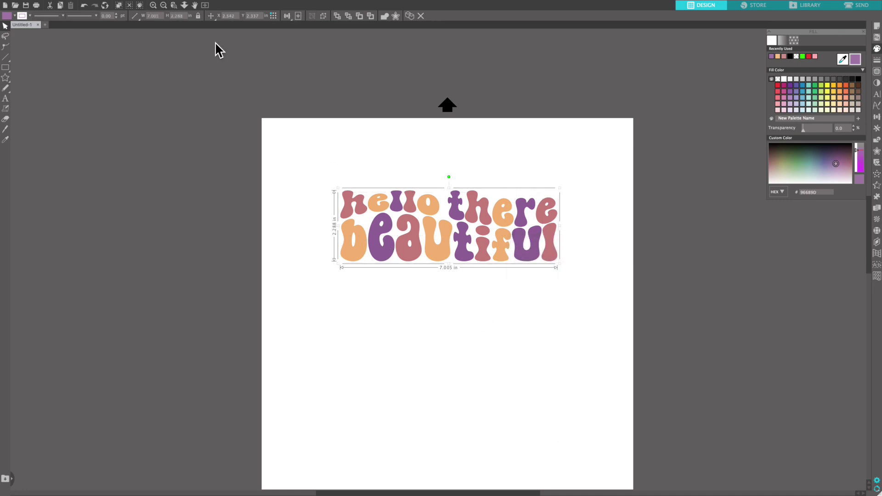
- Scale the grouped design to 12 inches wide and center it on the page
{"action": "left_click_drag", "start_coordinate": [163, 20], "coordinate": [146, 14]}
{"action": "type", "text": "12"}
{"action": "key", "text": "Return"}
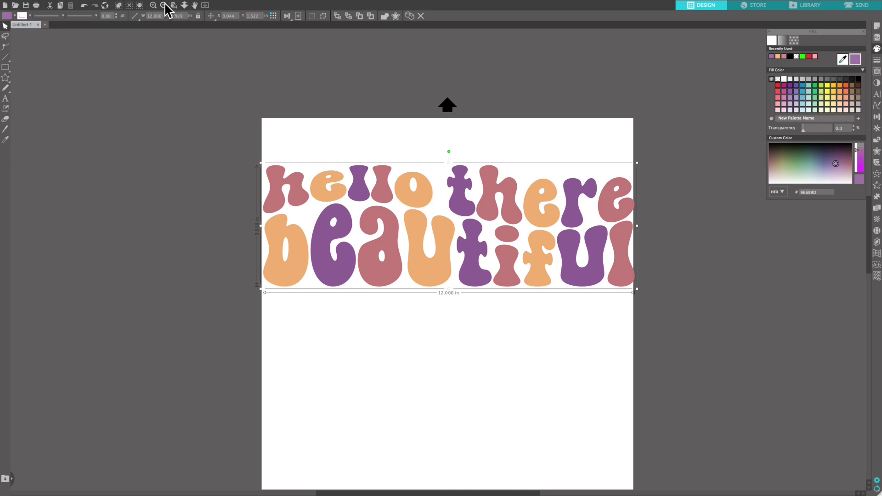
{"action": "left_click", "coordinate": [164, 5]}
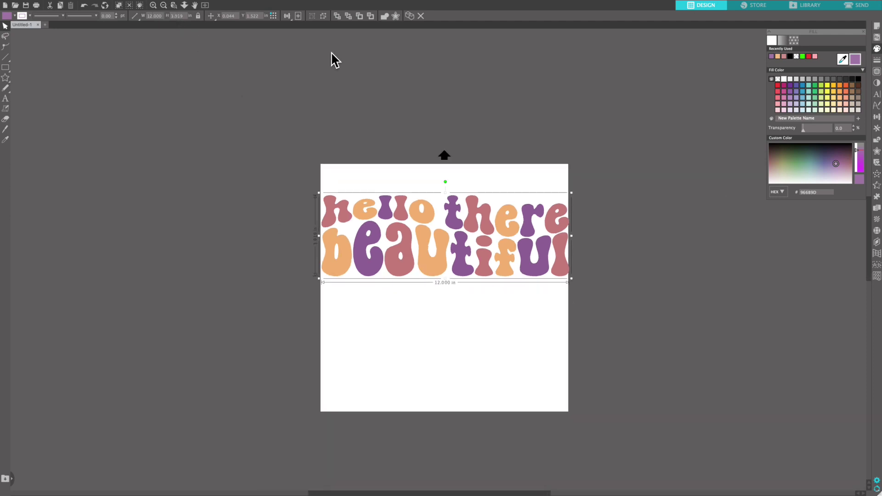
{"action": "left_click", "coordinate": [301, 20]}
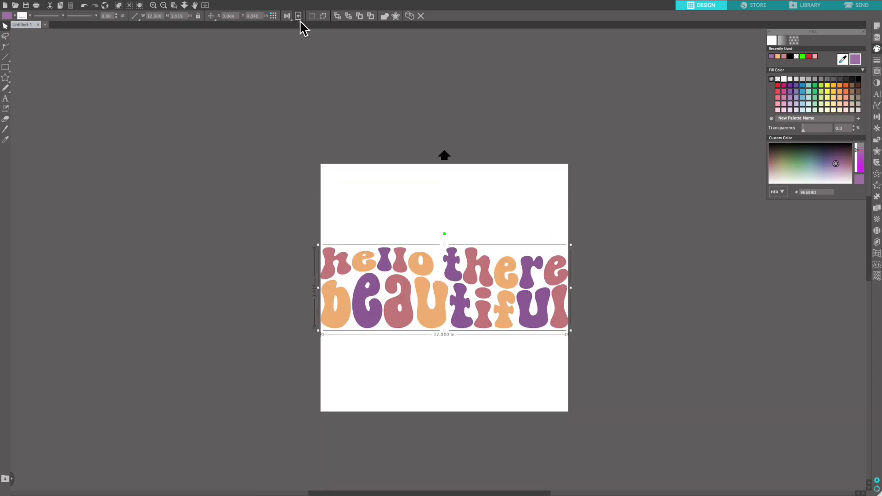
{"action": "left_click", "coordinate": [308, 71]}
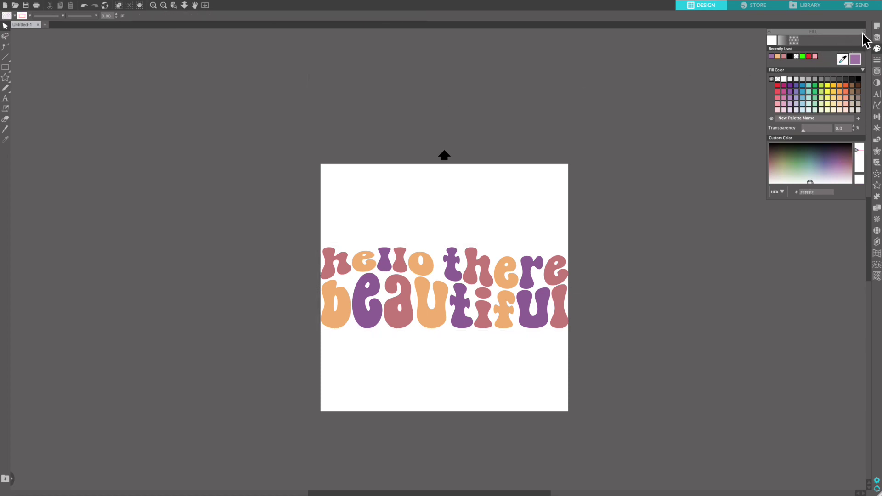
- Set the page's media size to Letter
{"action": "left_click", "coordinate": [877, 28]}
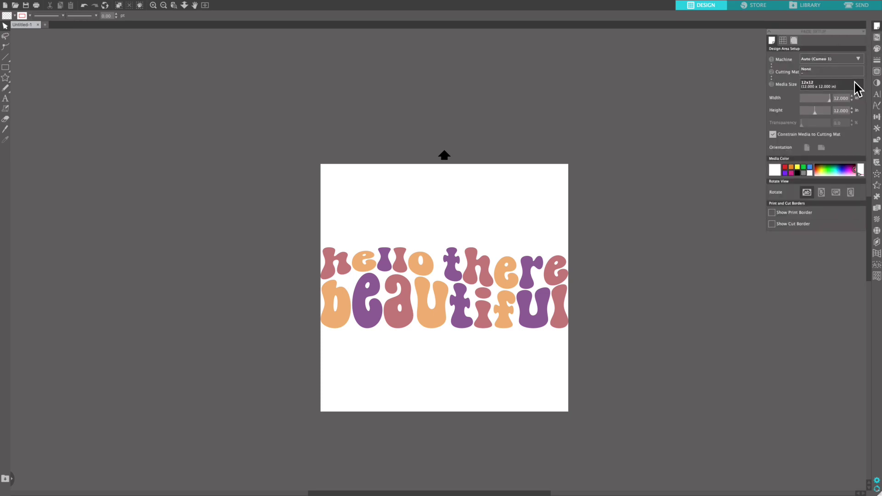
{"action": "left_click", "coordinate": [855, 87]}
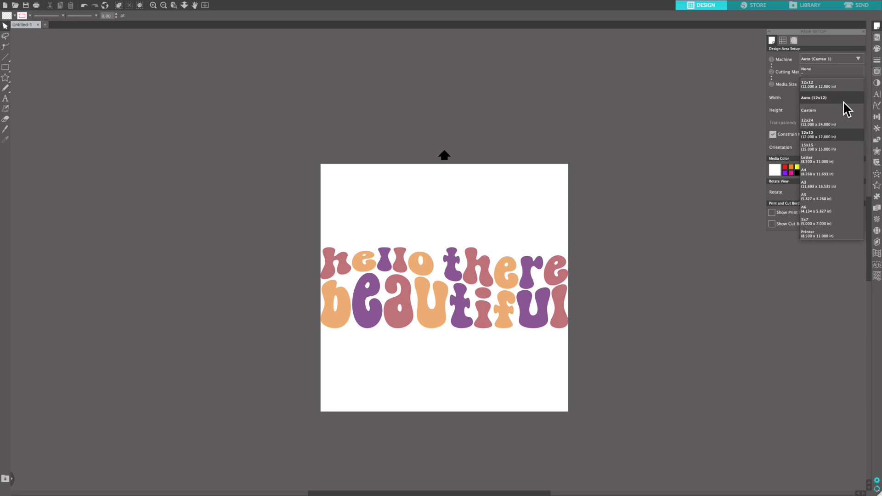
{"action": "key", "text": "Down"}
{"action": "key", "text": "Down"}
{"action": "key", "text": "Return"}
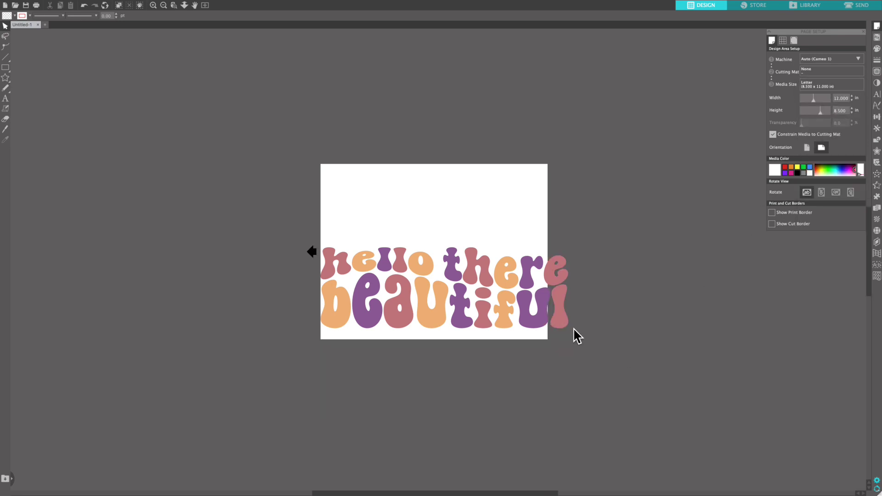
- Resize the page to 12 inches wide by 3.919 inches high and center the grouped design on it
{"action": "left_click", "coordinate": [559, 312]}
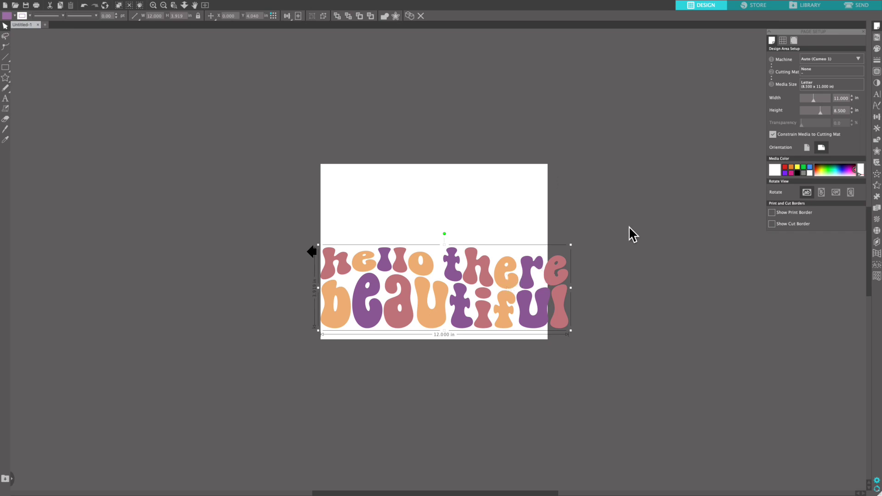
{"action": "left_click", "coordinate": [851, 96]}
{"action": "key", "text": "Tab"}
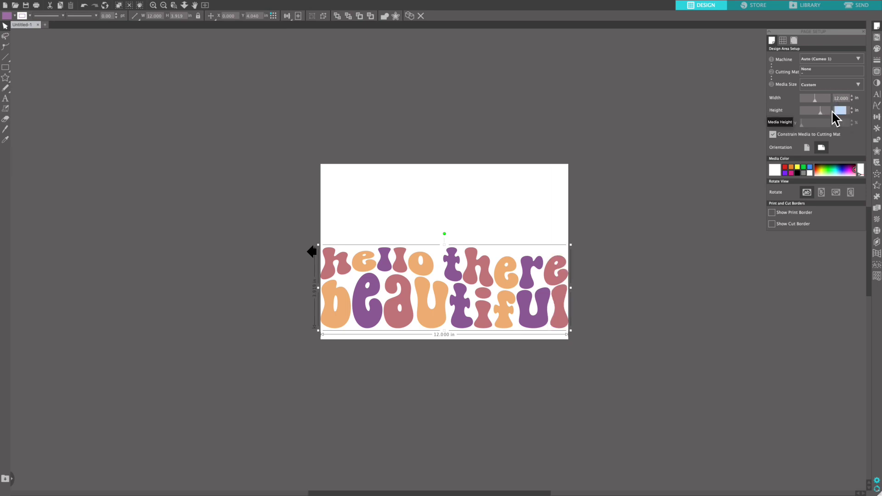
{"action": "type", "text": "3.5"}
{"action": "key", "text": "Return"}
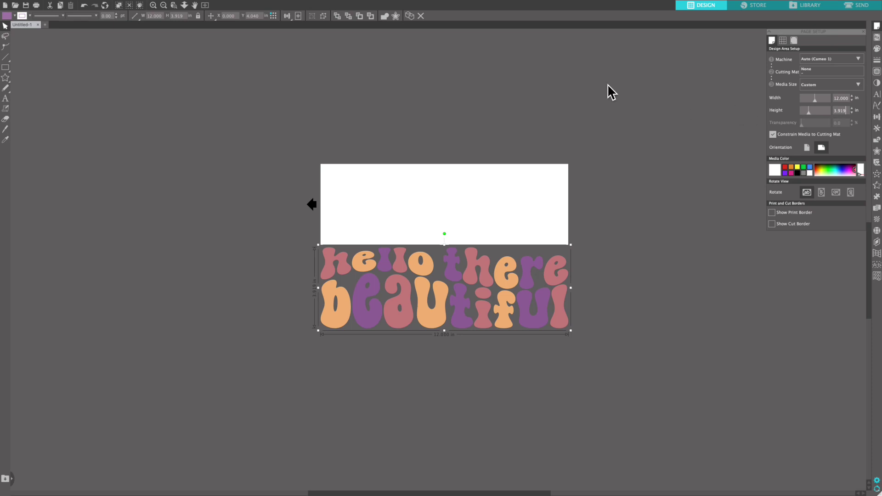
{"action": "left_click", "coordinate": [299, 17]}
{"action": "left_click", "coordinate": [294, 65]}
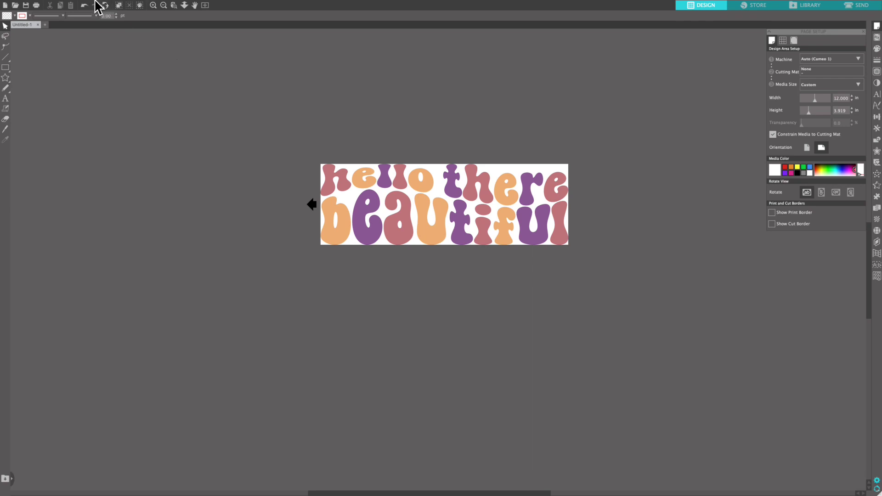
- Save the design to the Downloads folder on the hard drive as a PNG named "wavy hello there beautiful"
{"action": "mouse_move", "coordinate": [86, 2]}
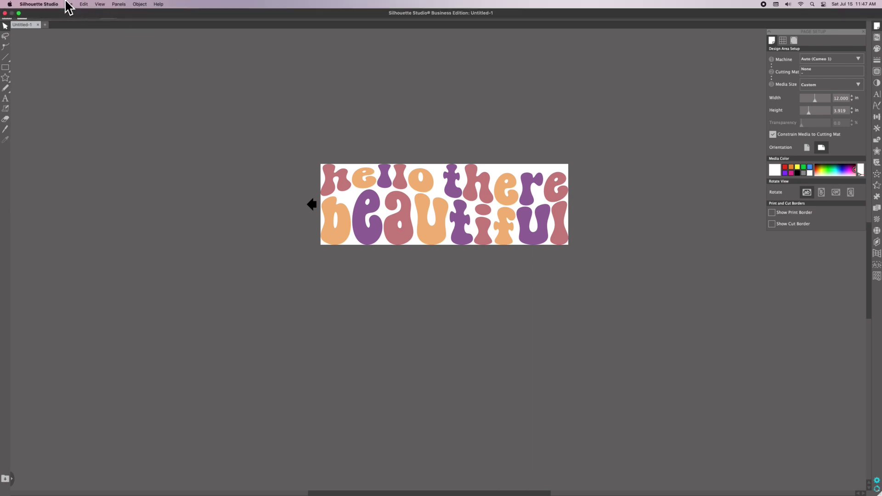
{"action": "left_click", "coordinate": [68, 5]}
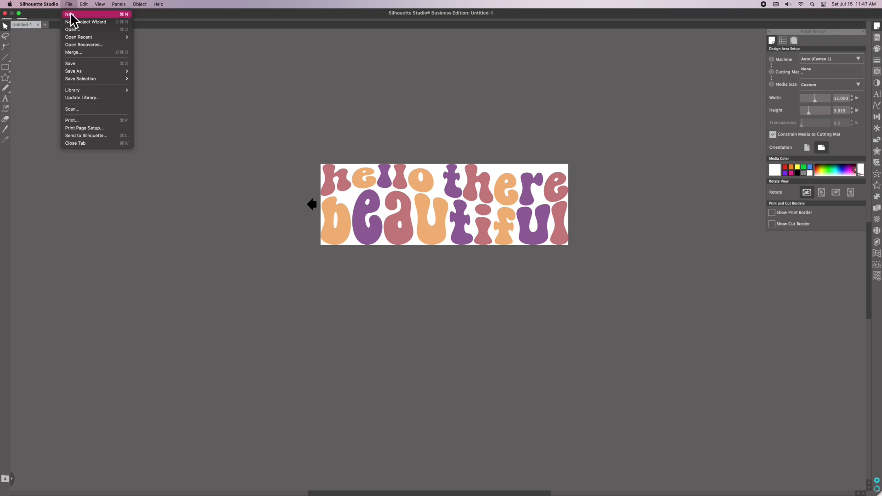
{"action": "mouse_move", "coordinate": [103, 72]}
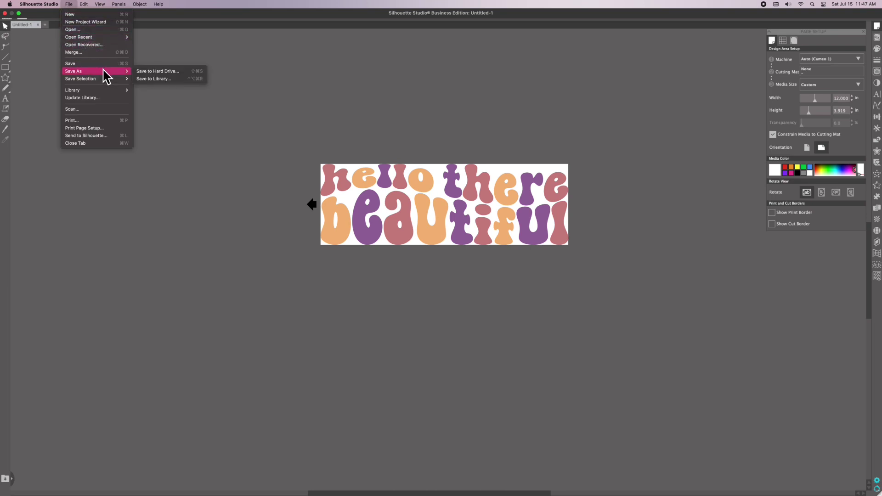
{"action": "left_click", "coordinate": [141, 72]}
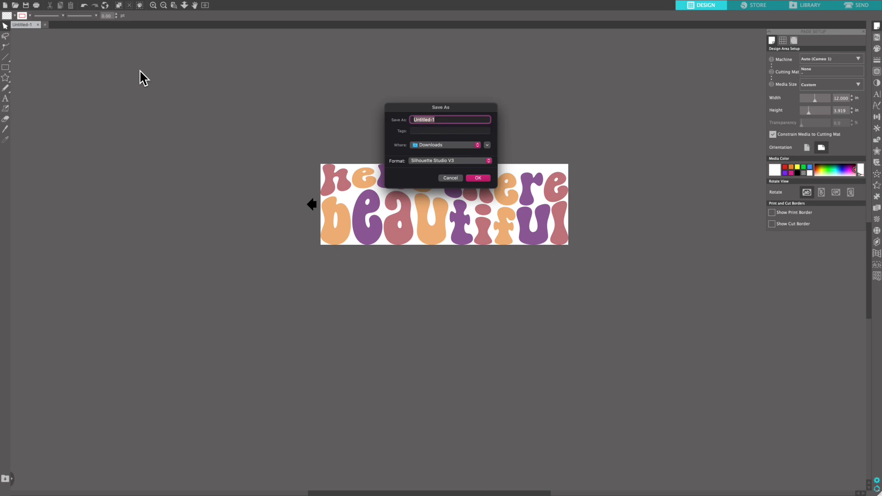
{"action": "type", "text": "wavy hello there beautiful"}
{"action": "left_click", "coordinate": [473, 162]}
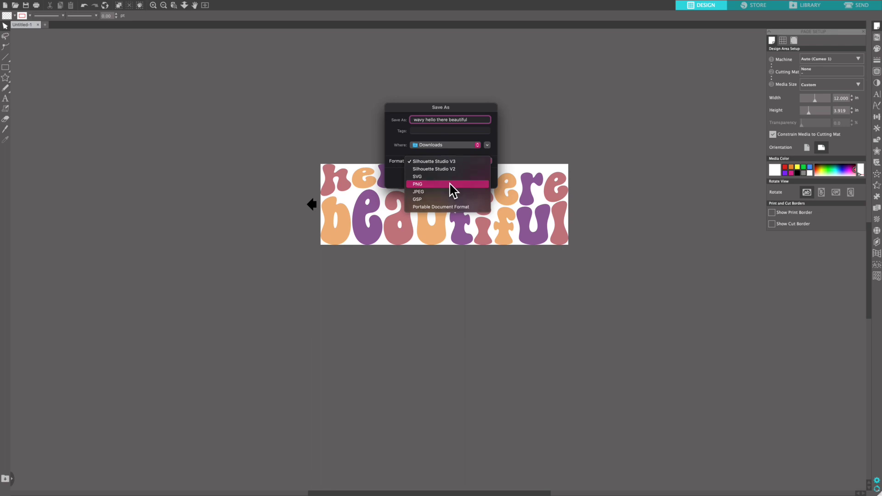
{"action": "left_click", "coordinate": [453, 185]}
{"action": "left_click", "coordinate": [475, 179]}
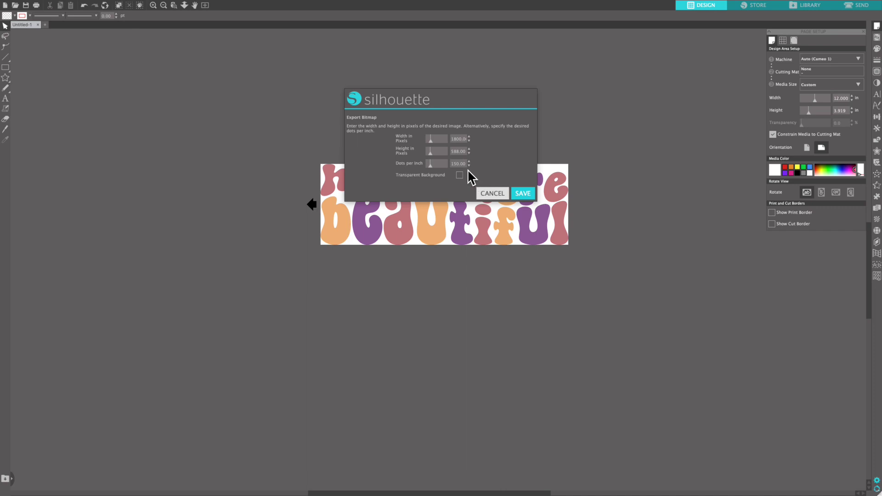
- Set the bitmap export resolution to 300 dots per inch and save the image
{"action": "left_click", "coordinate": [458, 163]}
{"action": "type", "text": "300"}
{"action": "key", "text": "Tab"}
{"action": "left_click", "coordinate": [523, 193]}
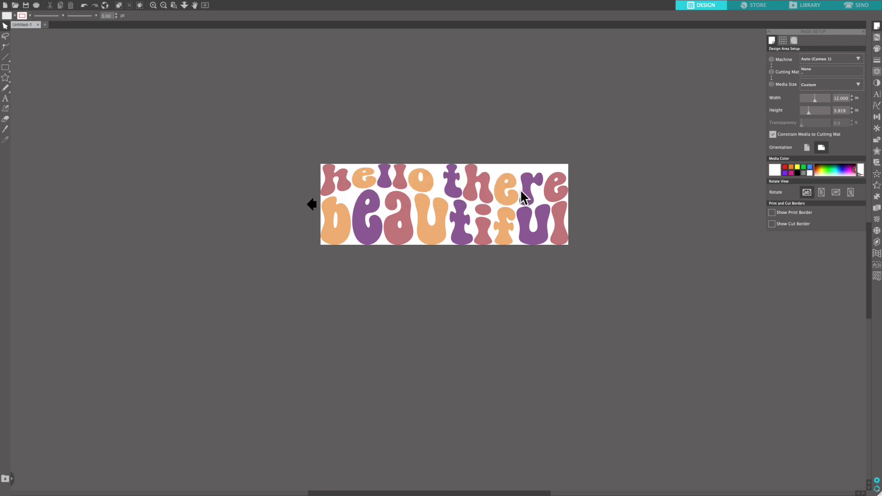